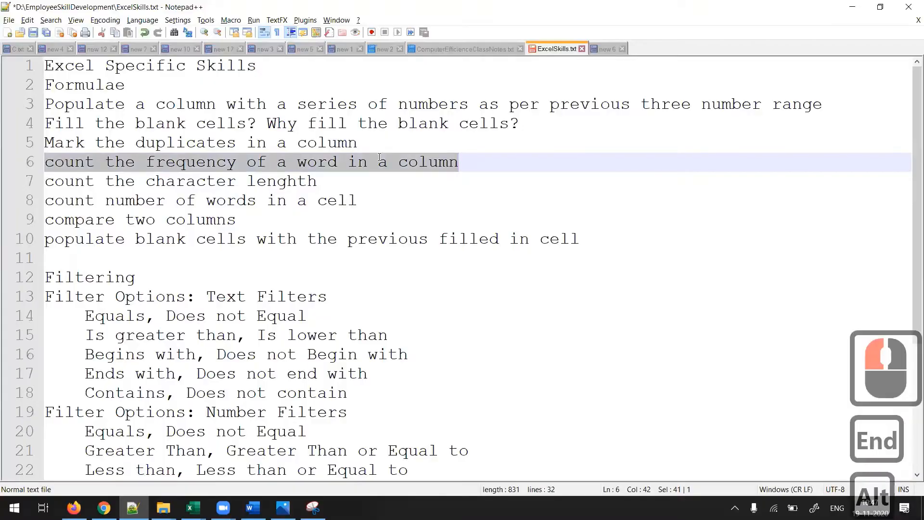
Switch to the TextProcessingSkill.xlsx workbook in Excel and examine the first word entries and their remarks on Sheet1.
{"action": "key", "text": "alt+Tab"}
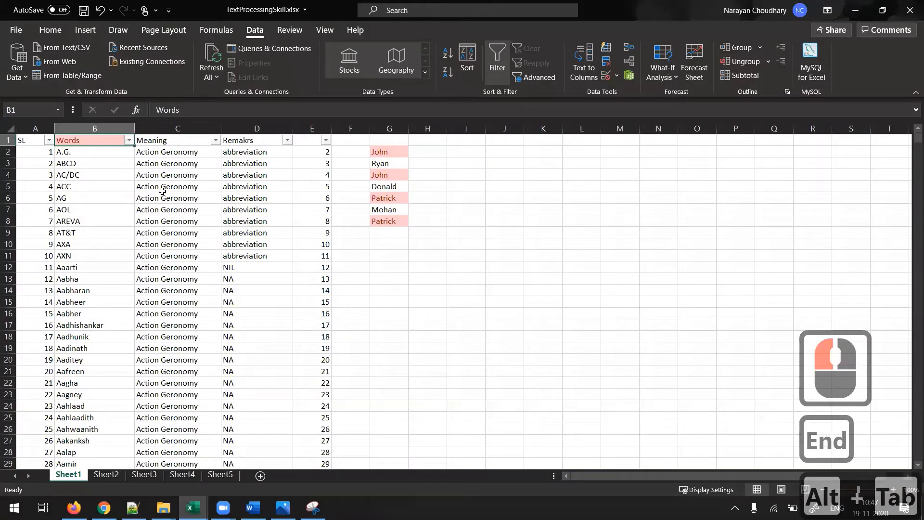
{"action": "left_click", "coordinate": [104, 173]}
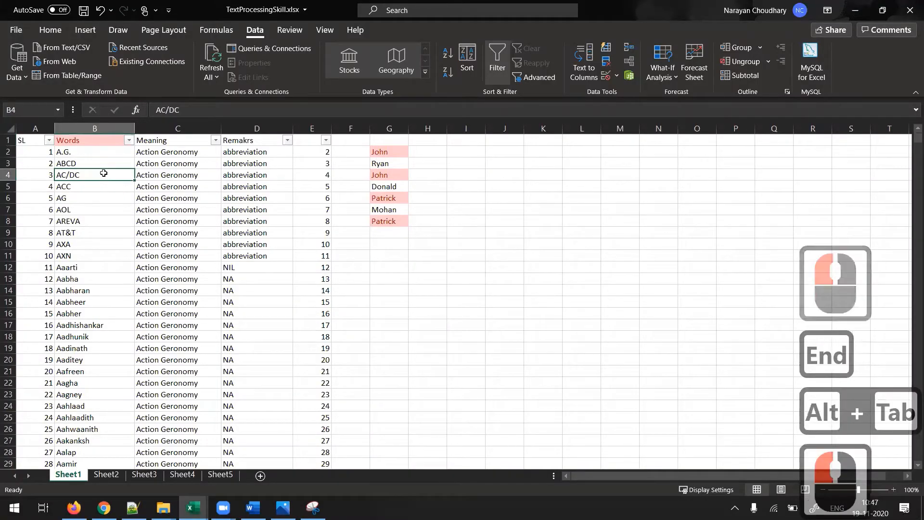
{"action": "key", "text": "Up"}
{"action": "key", "text": "Up"}
{"action": "key", "text": "Up"}
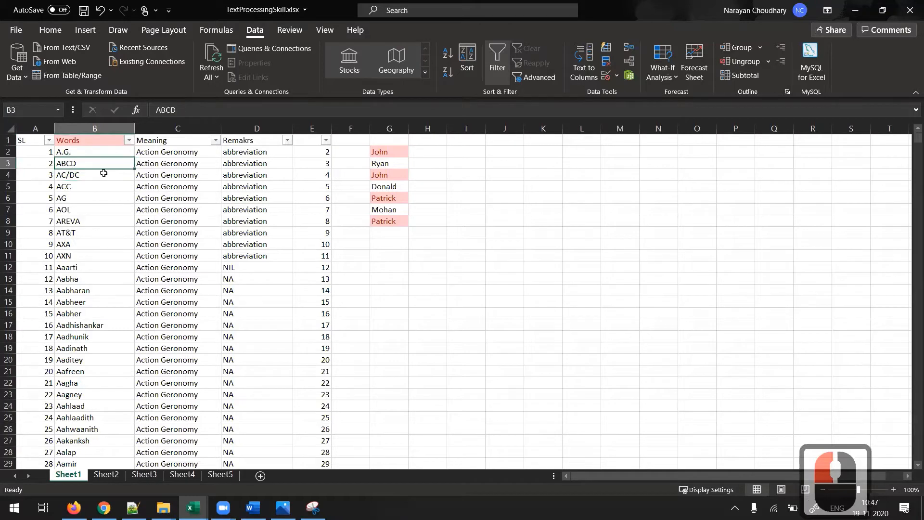
{"action": "key", "text": "Up"}
{"action": "key", "text": "Down"}
{"action": "key", "text": "Right"}
{"action": "key", "text": "Right"}
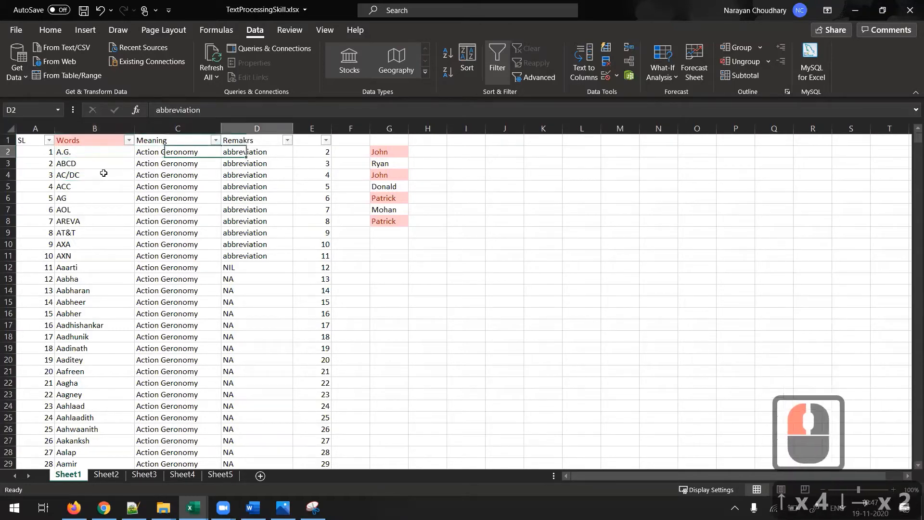
{"action": "key", "text": "Up"}
{"action": "key", "text": "Down"}
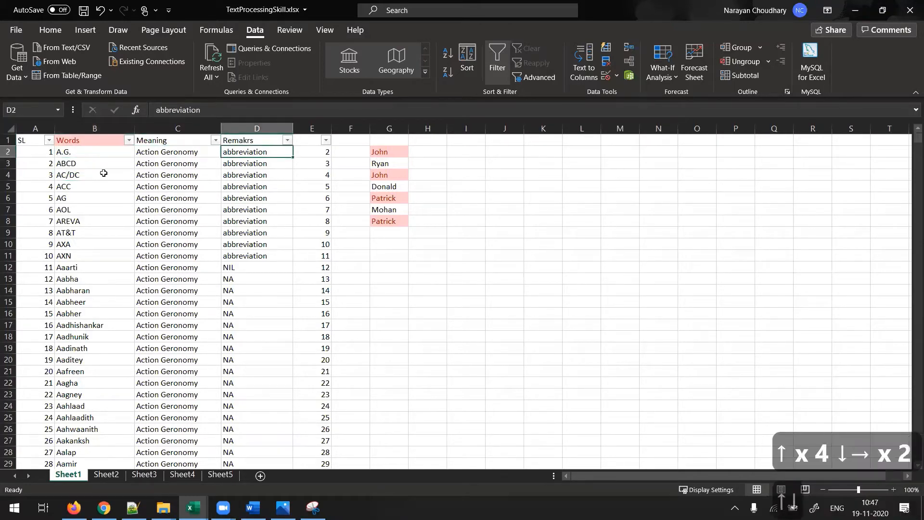
{"action": "key", "text": "Down"}
{"action": "key", "text": "Down"}
{"action": "key", "text": "Down"}
{"action": "key", "text": "Down"}
{"action": "key", "text": "Down"}
{"action": "key", "text": "Down"}
{"action": "key", "text": "Down"}
{"action": "key", "text": "Down"}
{"action": "key", "text": "Down"}
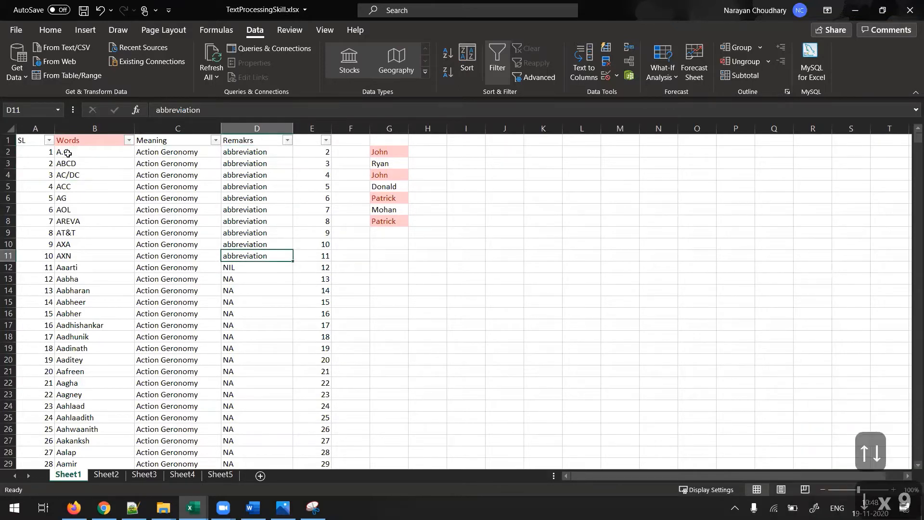
Examine the different remark values in column D, from the first rows to the end of the data.
{"action": "left_click", "coordinate": [87, 149]}
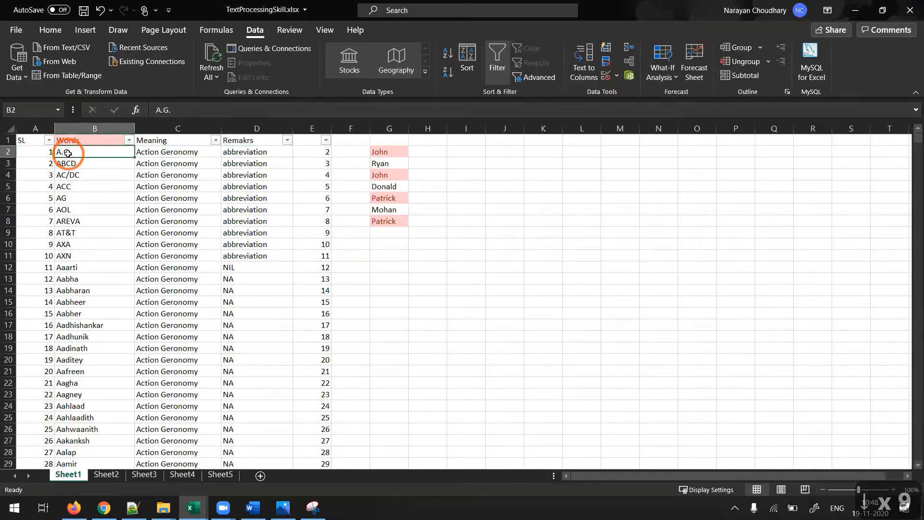
{"action": "left_click", "coordinate": [247, 166]}
{"action": "left_click", "coordinate": [251, 224]}
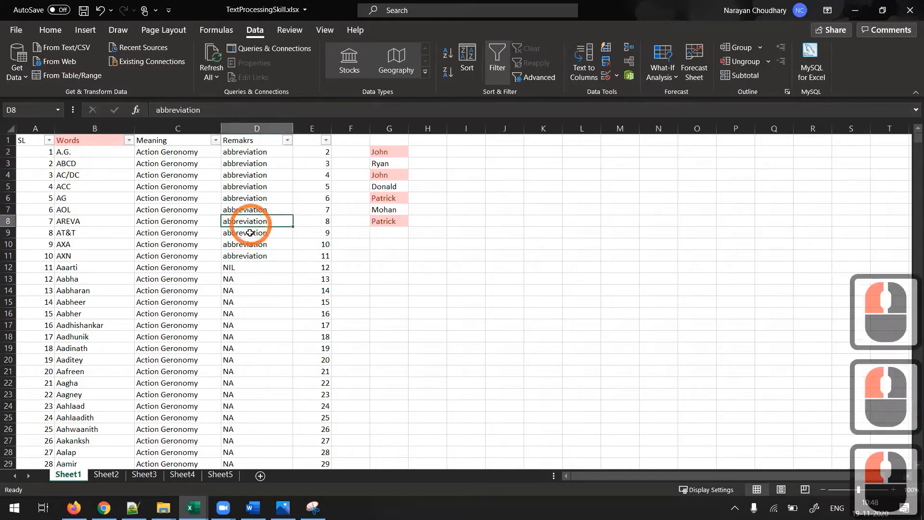
{"action": "left_click", "coordinate": [247, 268]}
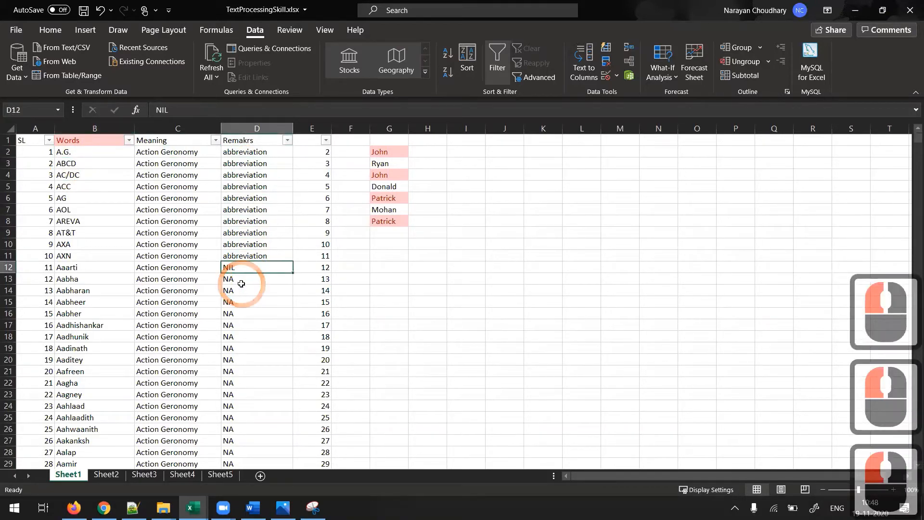
{"action": "key", "text": "ctrl+Down"}
{"action": "key", "text": "Up"}
{"action": "key", "text": "Up"}
{"action": "key", "text": "Up"}
{"action": "key", "text": "Up"}
{"action": "key", "text": "Up"}
{"action": "key", "text": "Up"}
{"action": "key", "text": "Up"}
{"action": "key", "text": "Up"}
{"action": "key", "text": "Up"}
{"action": "key", "text": "Up"}
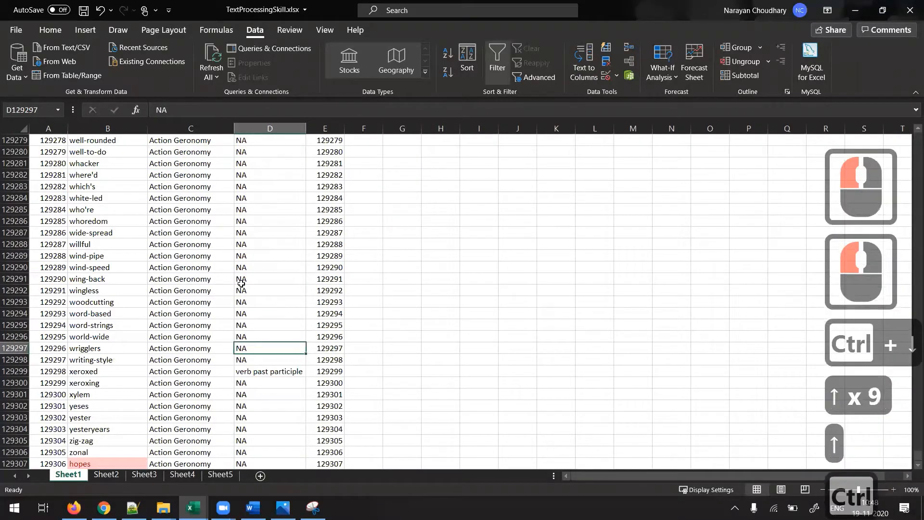
{"action": "key", "text": "ctrl+Up"}
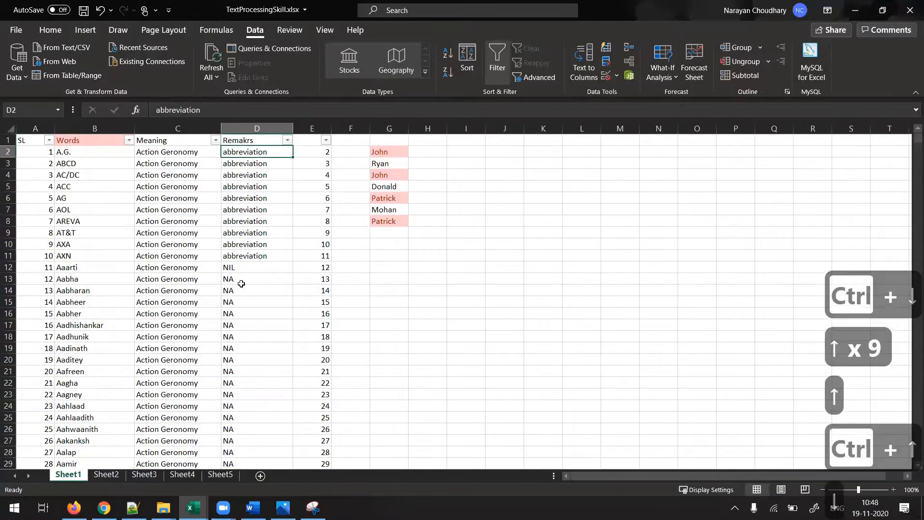
{"action": "key", "text": "Down"}
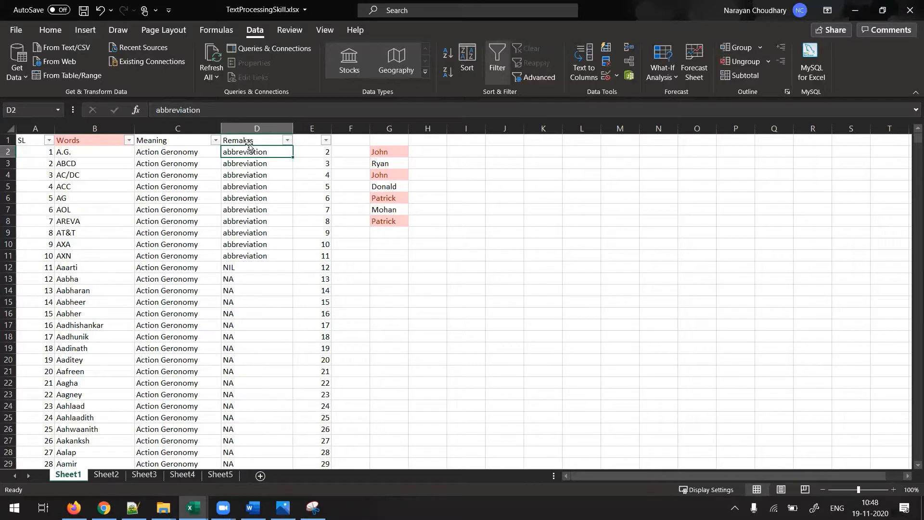
{"action": "left_click", "coordinate": [251, 286]}
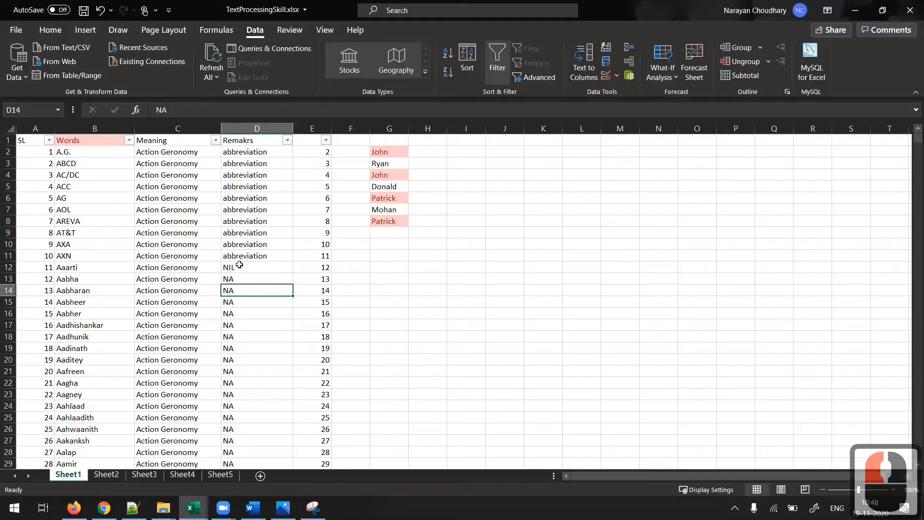
{"action": "left_click", "coordinate": [241, 266]}
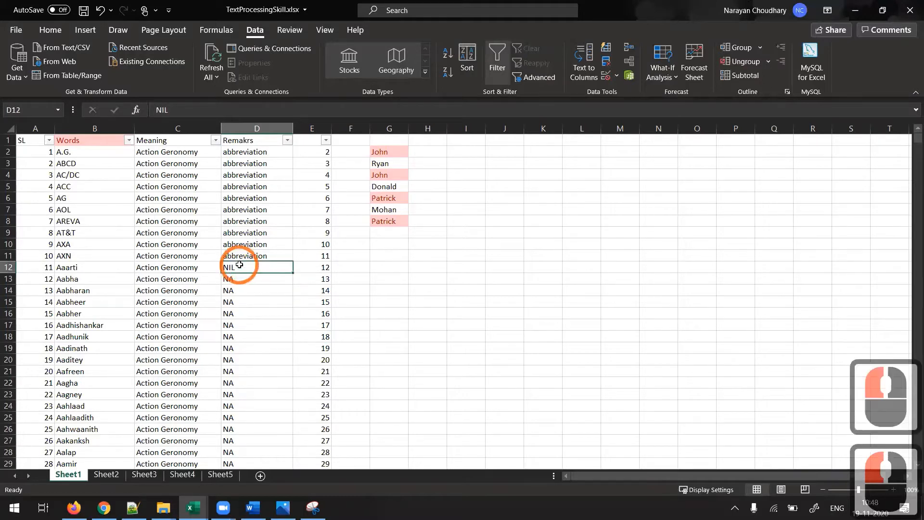
{"action": "left_click", "coordinate": [259, 344]}
{"action": "key", "text": "ctrl+Up"}
{"action": "key", "text": "Down"}
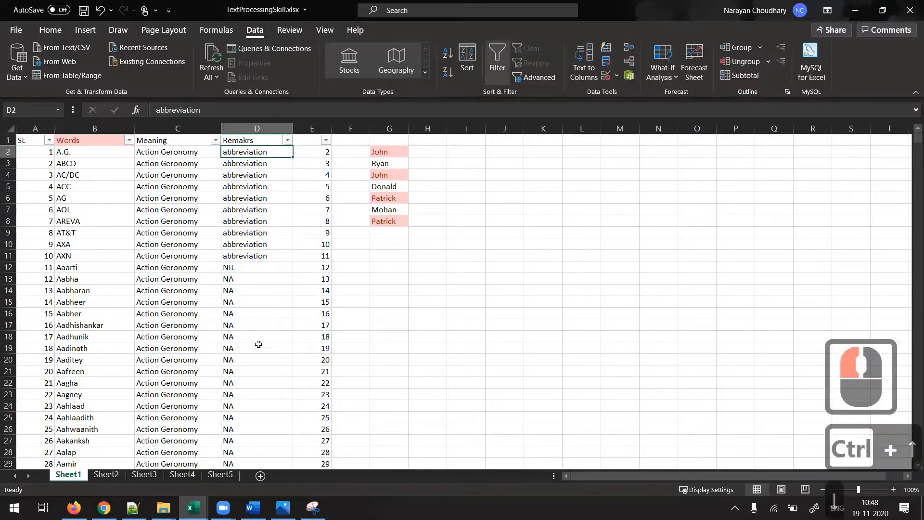
{"action": "key", "text": "ctrl+shift+Down"}
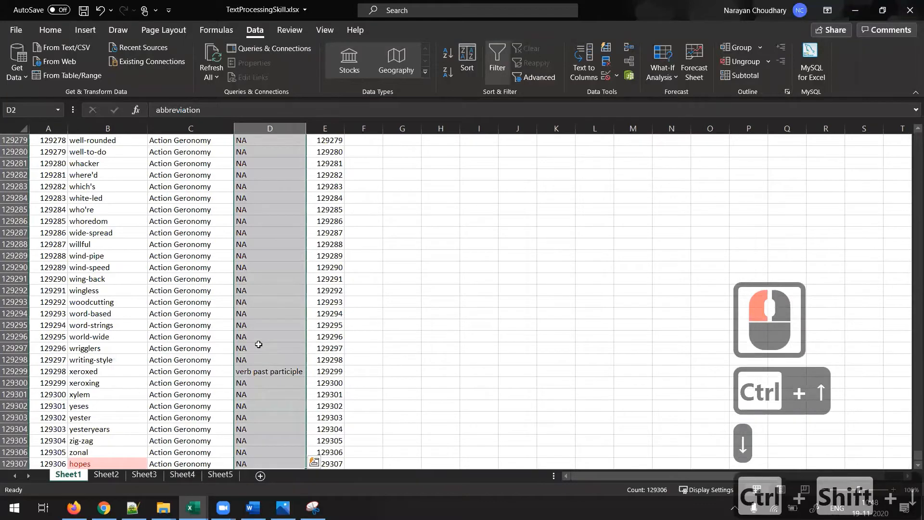
{"action": "key", "text": "ctrl+c"}
{"action": "key", "text": "ctrl+Up"}
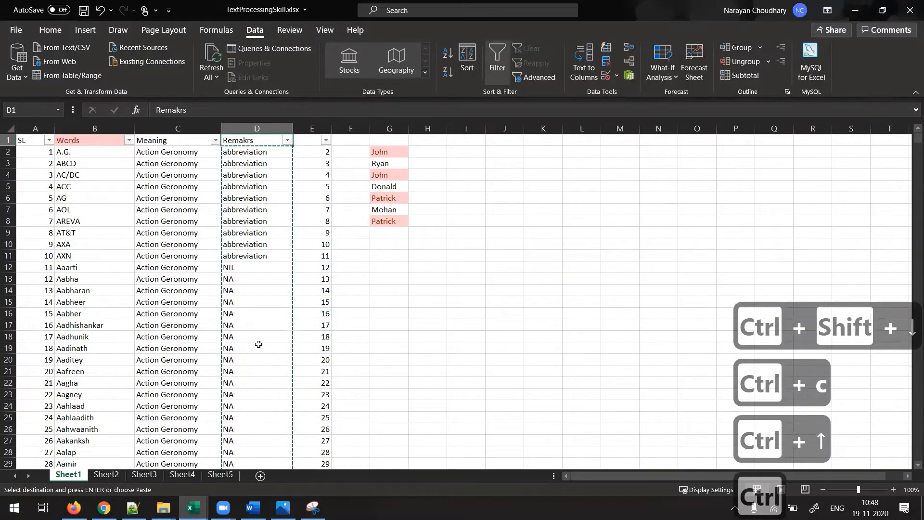
{"action": "key", "text": "Escape"}
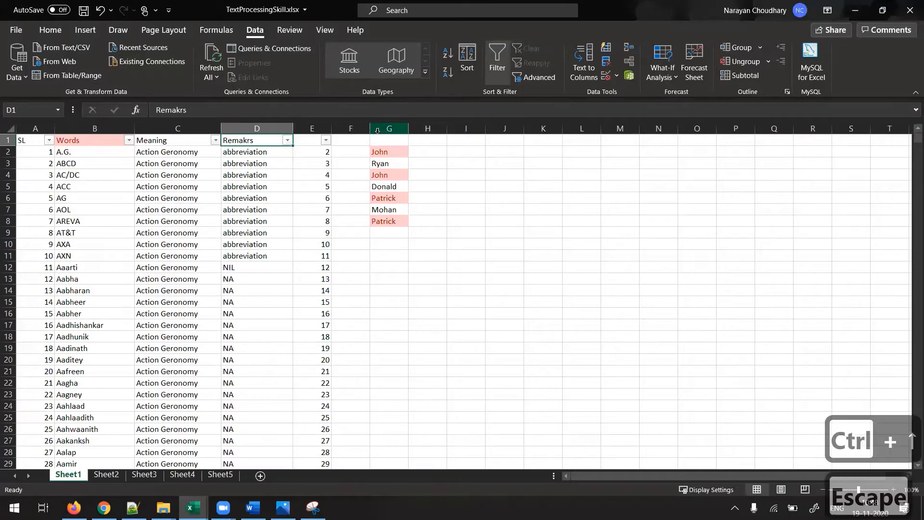
Delete column G with the list of names from Sheet1.
{"action": "left_click", "coordinate": [377, 134]}
{"action": "right_click", "coordinate": [377, 133]}
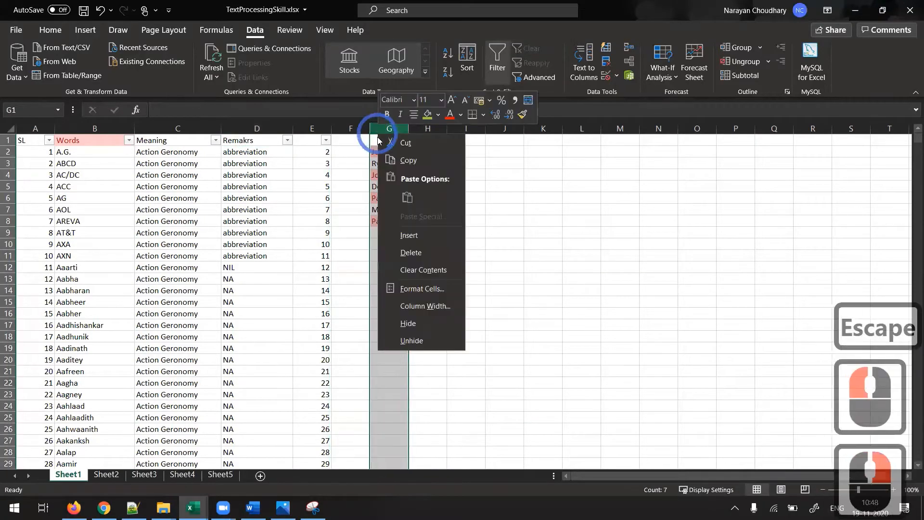
{"action": "left_click", "coordinate": [417, 254]}
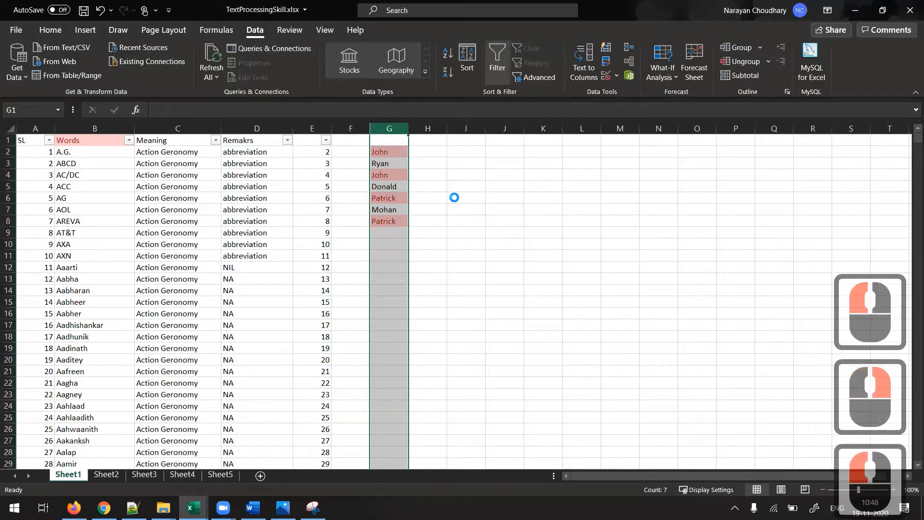
{"action": "left_click", "coordinate": [297, 258]}
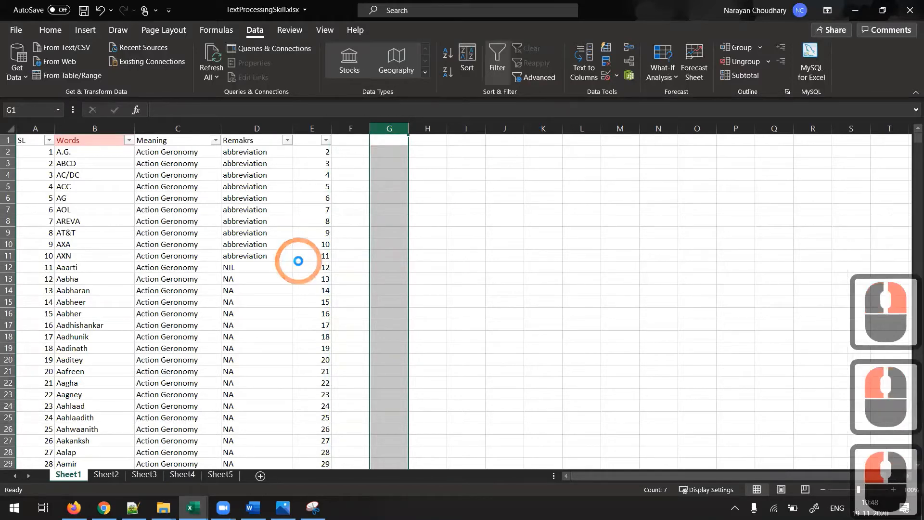
{"action": "left_click", "coordinate": [259, 211]}
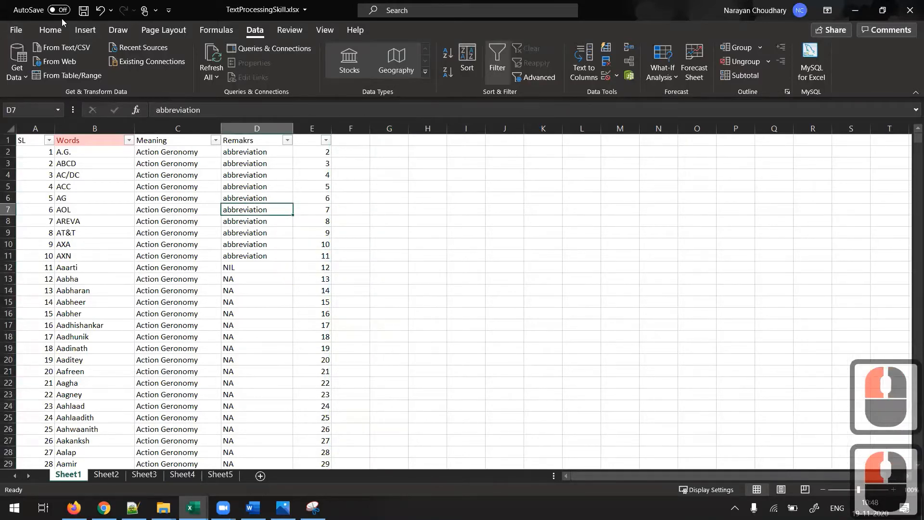
Clear the conditional formatting rules from the entire sheet.
{"action": "left_click", "coordinate": [51, 30]}
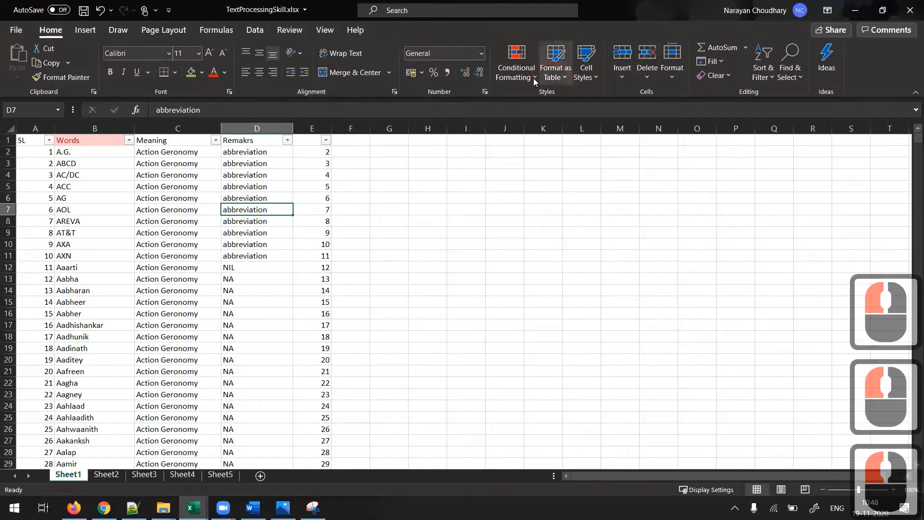
{"action": "left_click", "coordinate": [520, 73]}
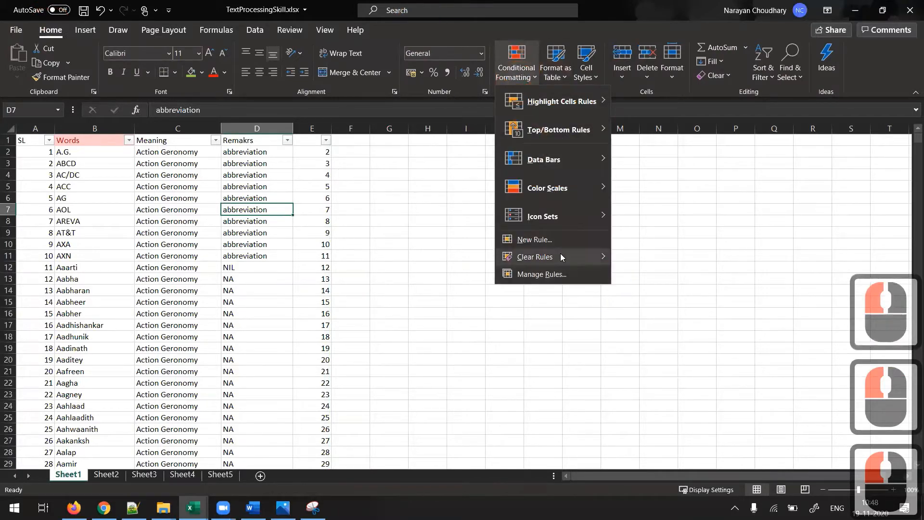
{"action": "mouse_move", "coordinate": [561, 256]}
{"action": "left_click", "coordinate": [687, 275]}
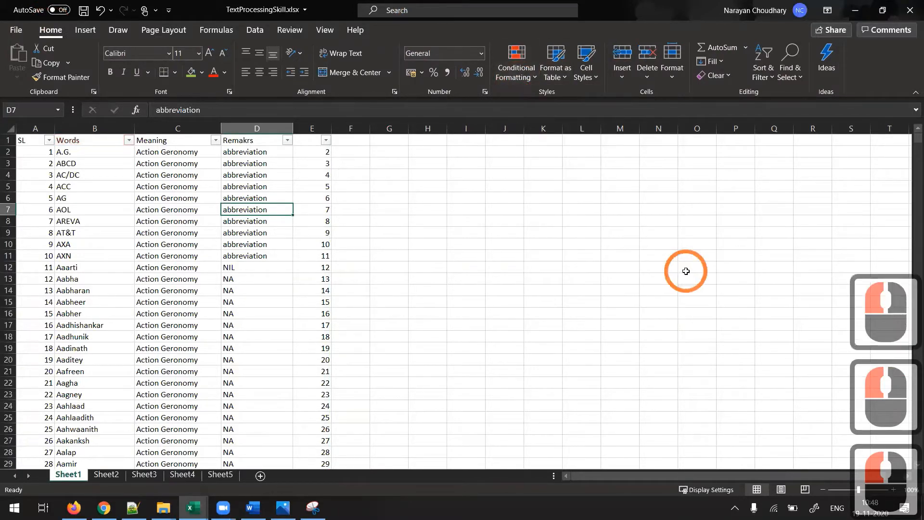
{"action": "left_click", "coordinate": [264, 230]}
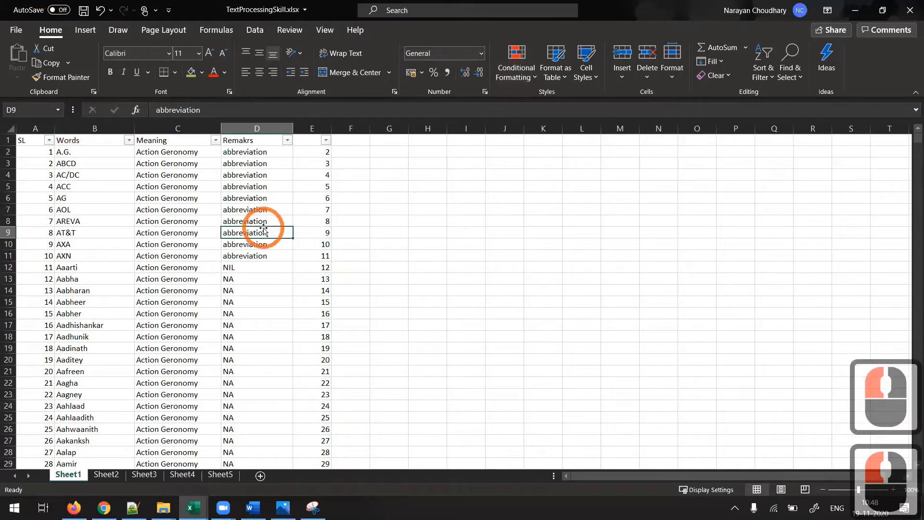
Copy all remark values from D2 to the end of column D and paste them into column H starting at H2.
{"action": "left_click", "coordinate": [259, 153]}
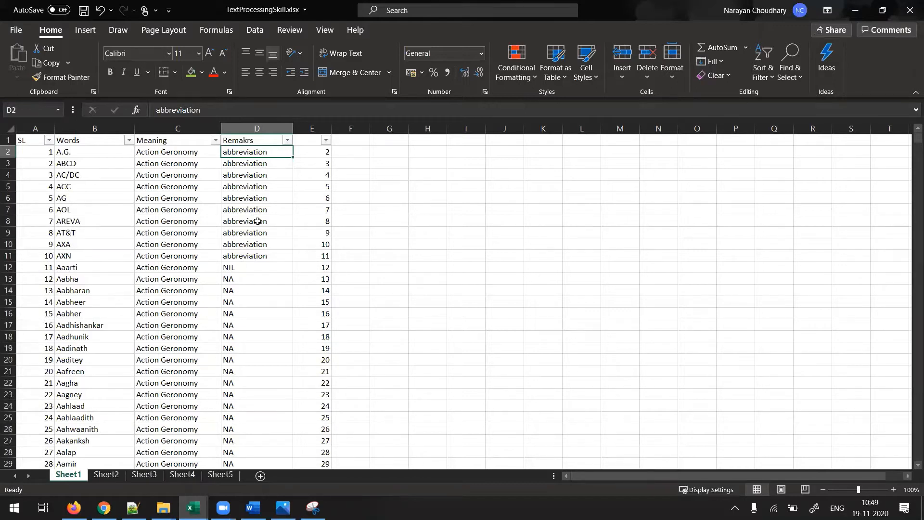
{"action": "left_click", "coordinate": [262, 161]}
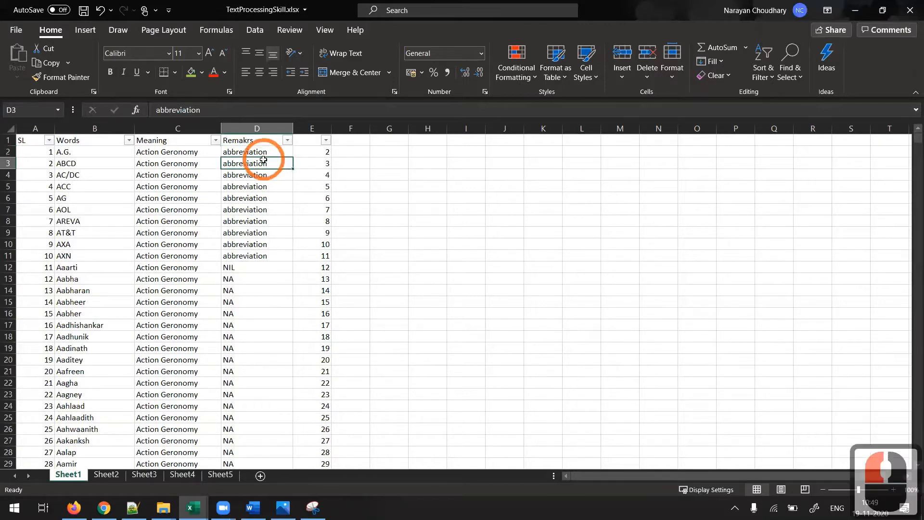
{"action": "key", "text": "ctrl+Up"}
{"action": "key", "text": "Down"}
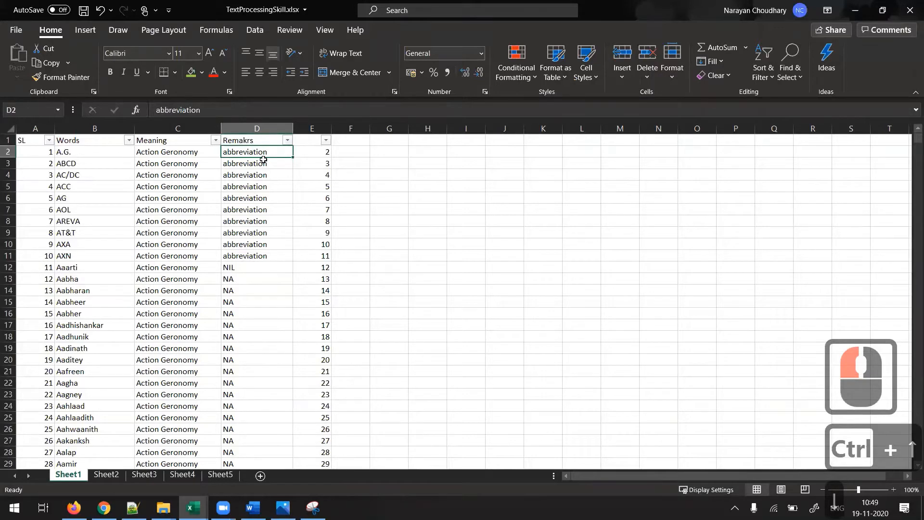
{"action": "key", "text": "ctrl+shift+Down"}
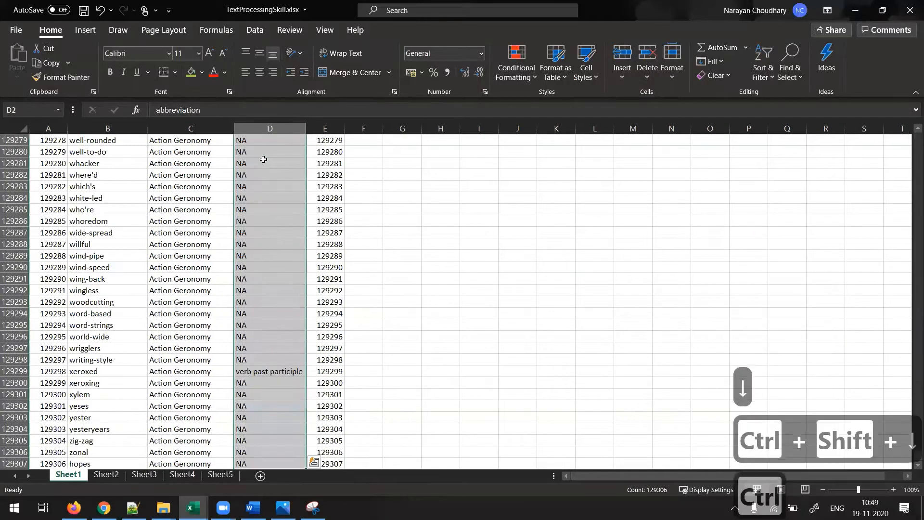
{"action": "key", "text": "ctrl+c"}
{"action": "key", "text": "ctrl+Up"}
{"action": "key", "text": "Right"}
{"action": "key", "text": "Right"}
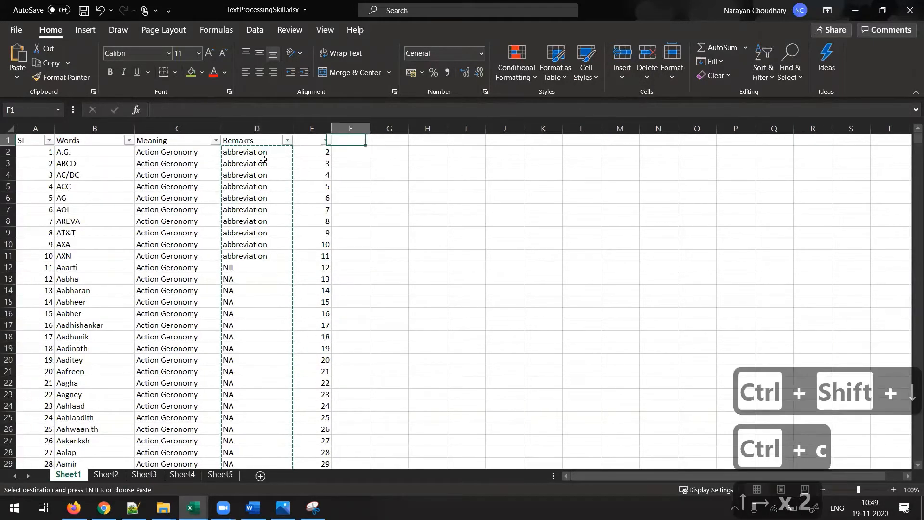
{"action": "key", "text": "Right"}
{"action": "key", "text": "Right"}
{"action": "key", "text": "Down"}
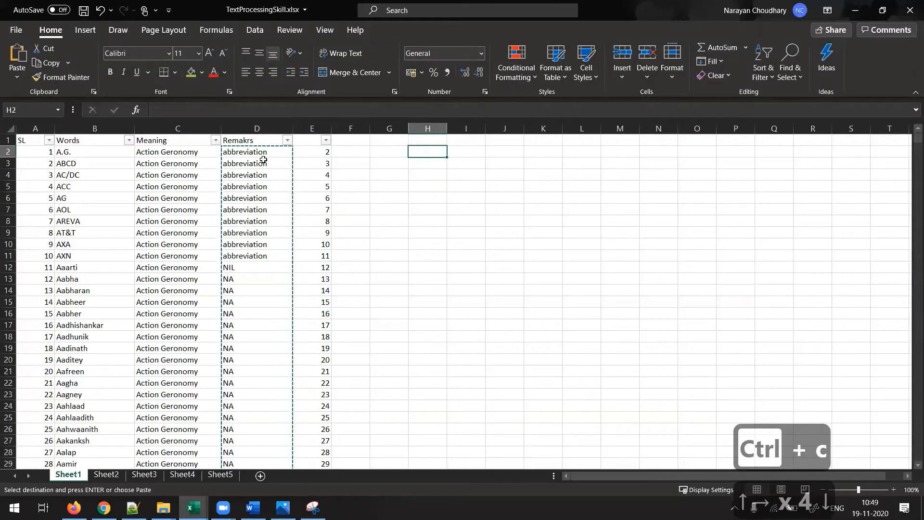
{"action": "key", "text": "Return"}
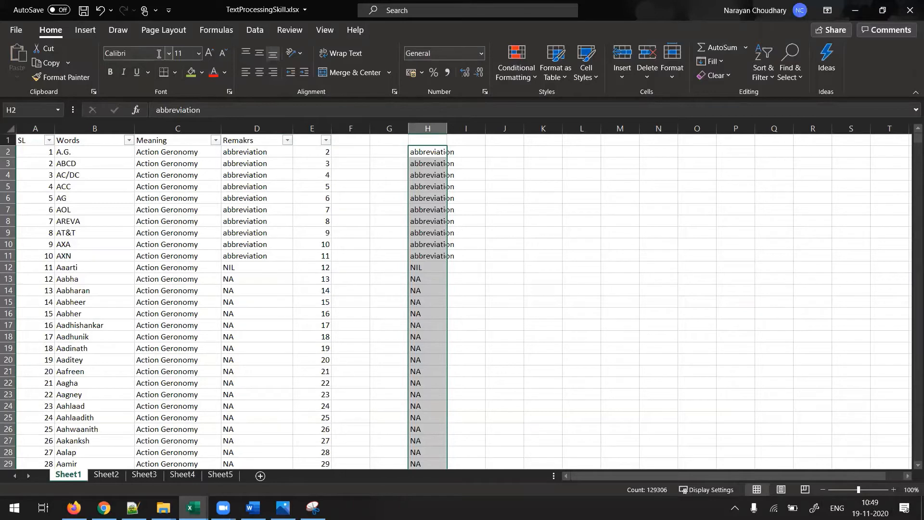
Remove the duplicate values from the copied remarks in column H, from H2 to the end of the data.
{"action": "left_click", "coordinate": [256, 31]}
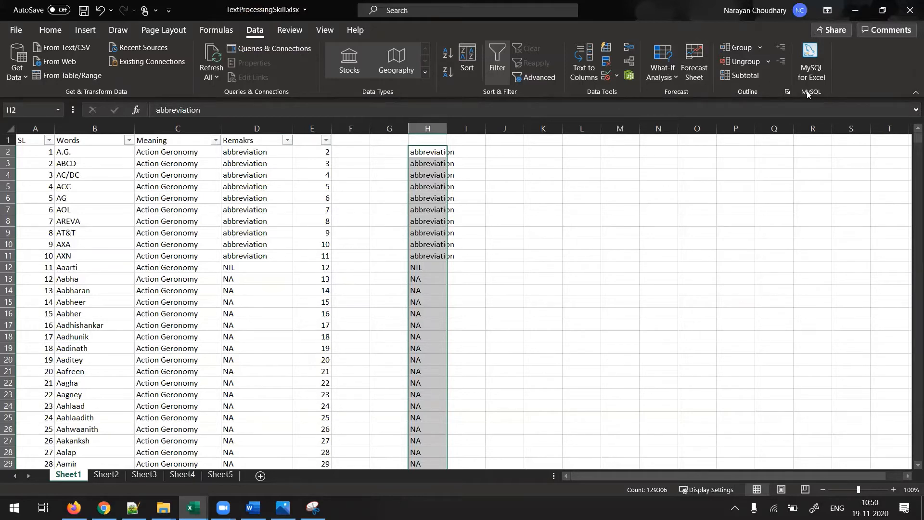
{"action": "left_click", "coordinate": [427, 151]}
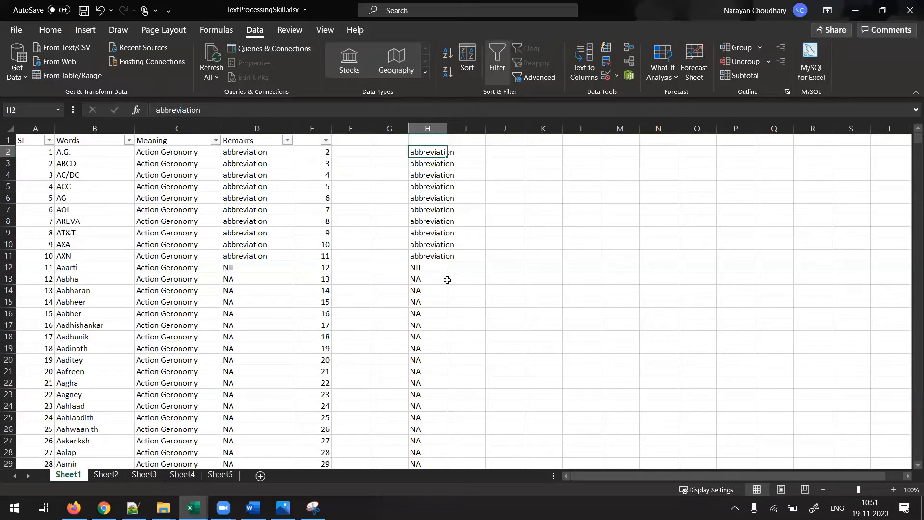
{"action": "key", "text": "Up"}
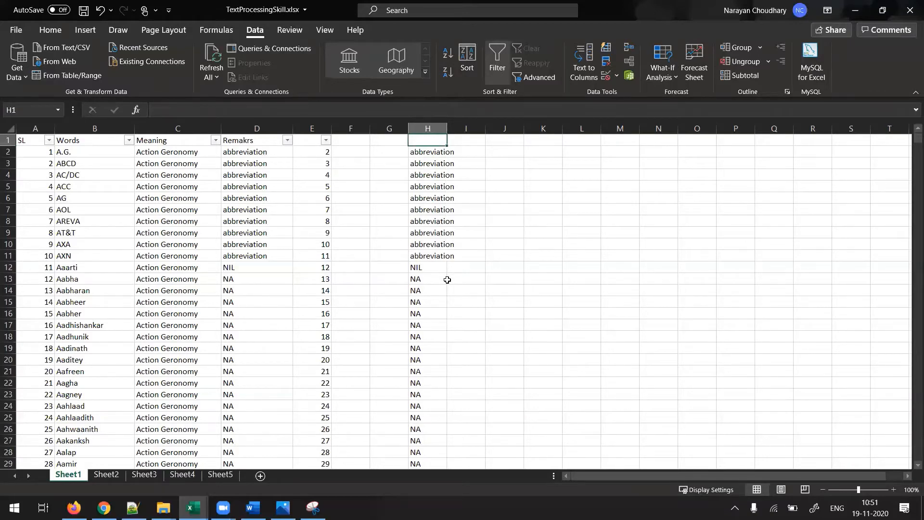
{"action": "left_click", "coordinate": [426, 150]}
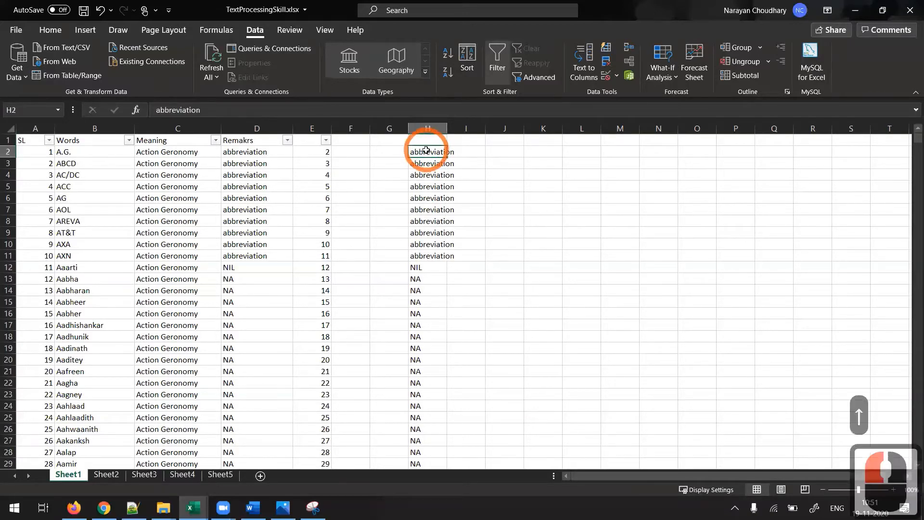
{"action": "key", "text": "ctrl+shift+Down"}
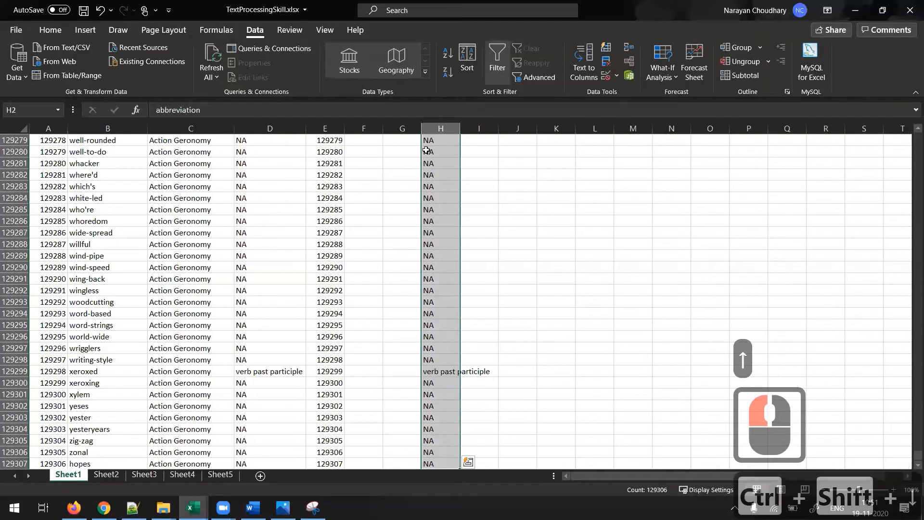
{"action": "key", "text": "alt"}
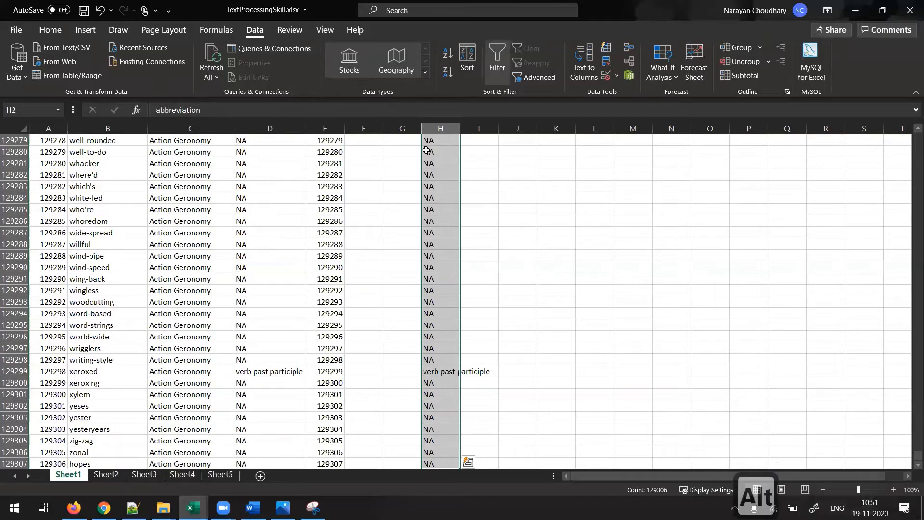
{"action": "key", "text": "a"}
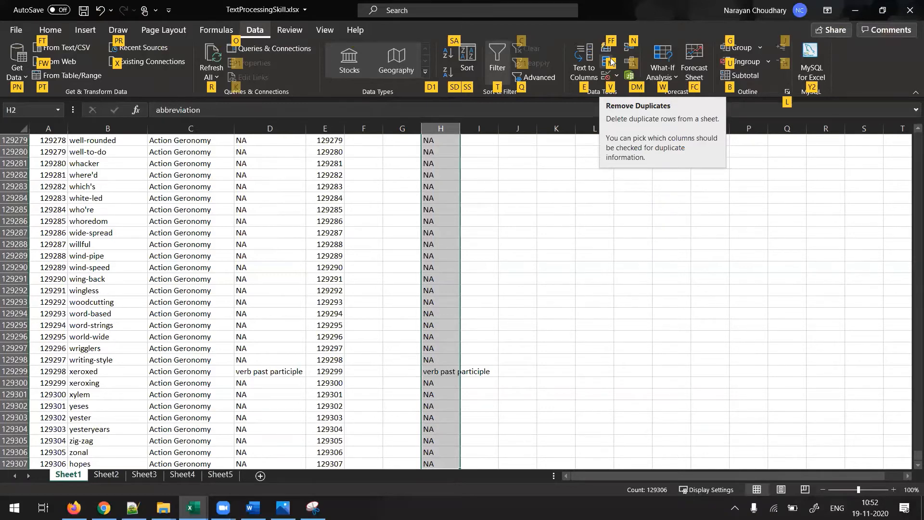
{"action": "key", "text": "m"}
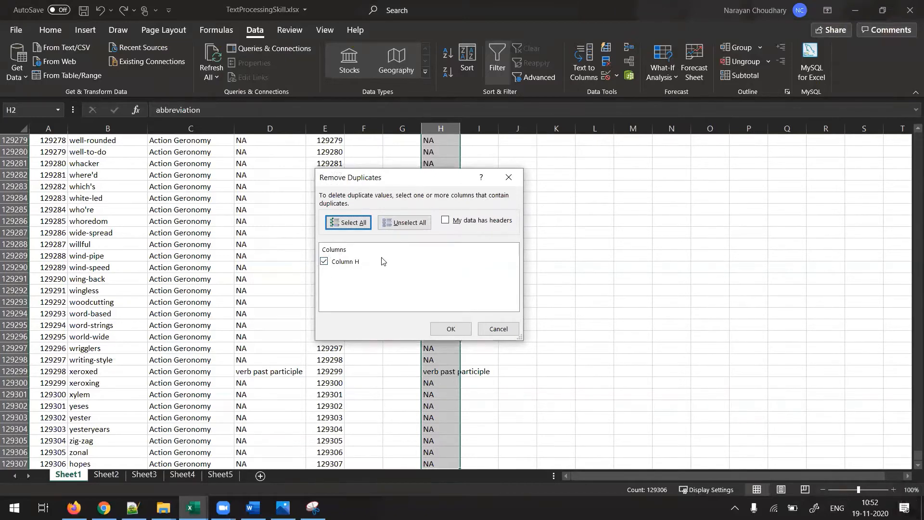
{"action": "left_click", "coordinate": [445, 333]}
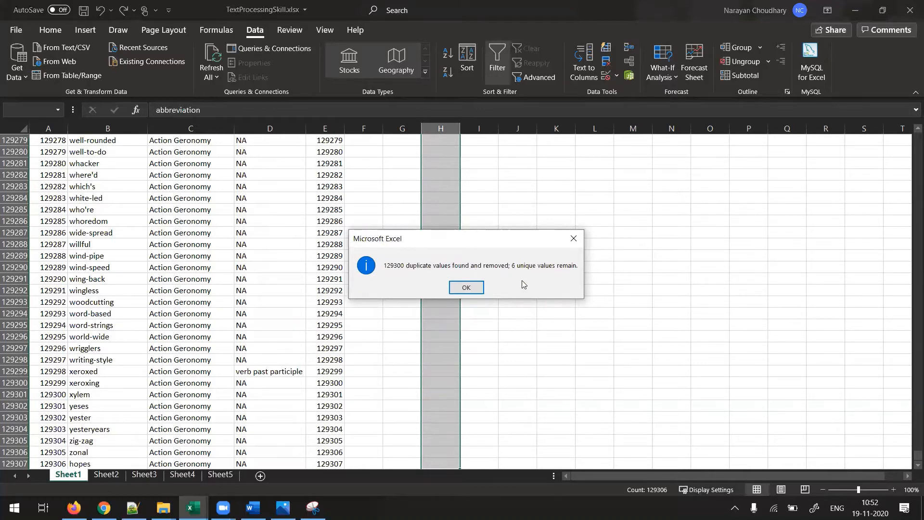
{"action": "left_click", "coordinate": [463, 289]}
Review the unique values from H2 downward and fit column H's width to its contents.
{"action": "key", "text": "ctrl+Up"}
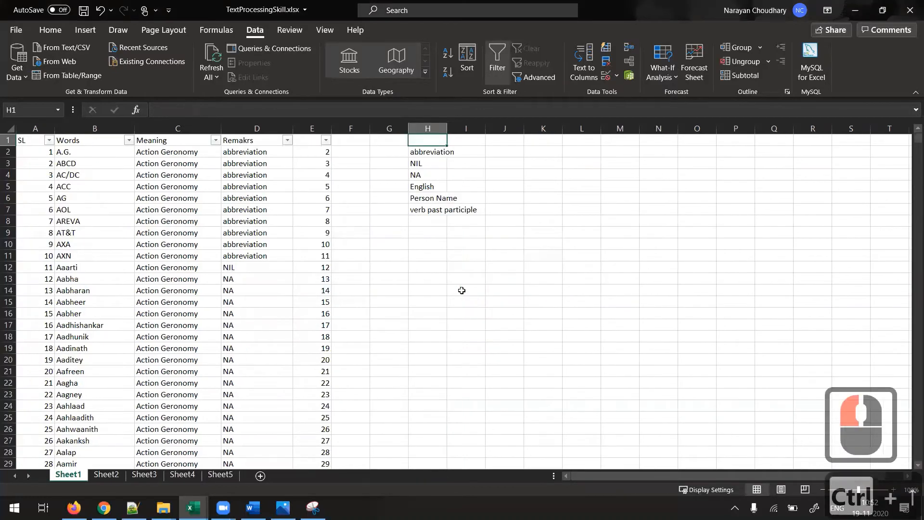
{"action": "key", "text": "ctrl+shift+Down"}
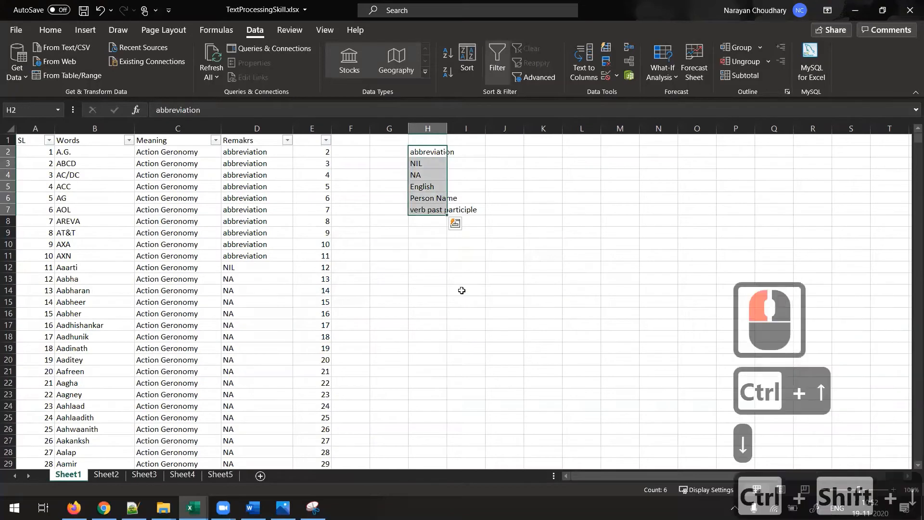
{"action": "key", "text": "ctrl+Up"}
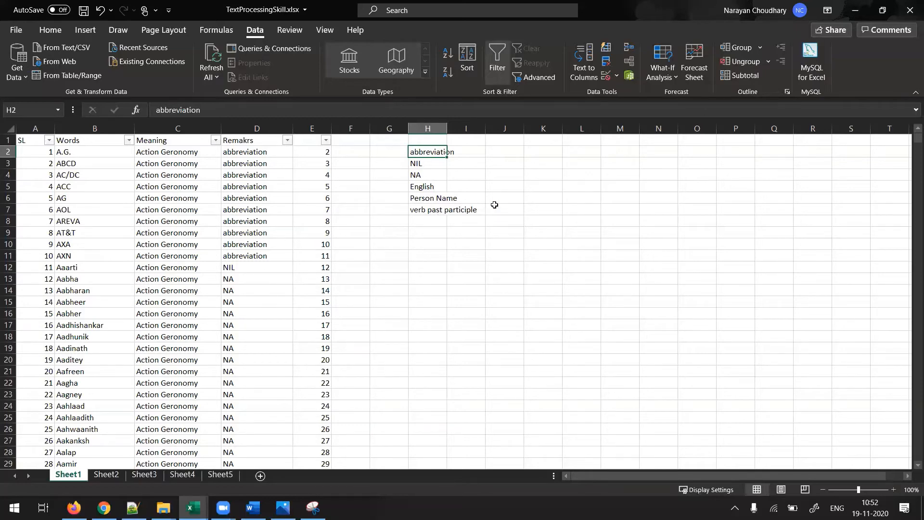
{"action": "double_click", "coordinate": [446, 127]}
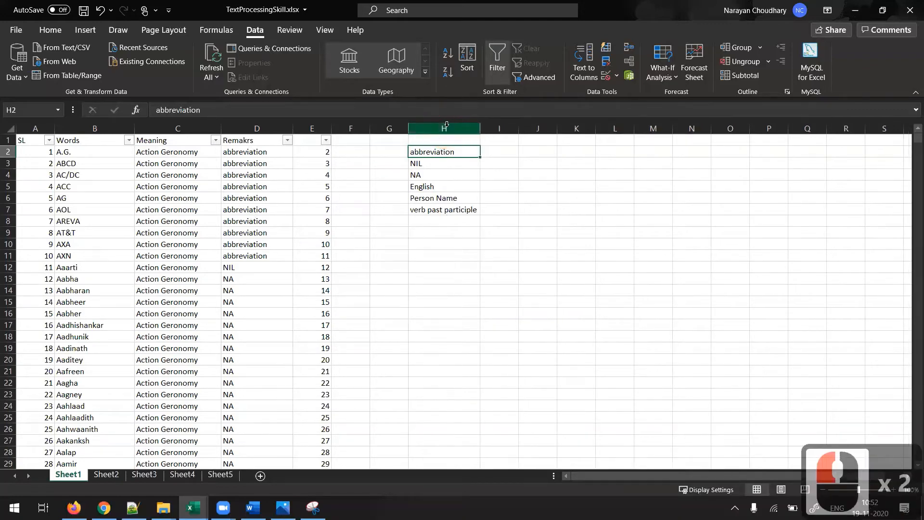
Enter =COUNTIF(D1:D129700,H2:H7) in I2 to count every unique remark in the list.
{"action": "left_click", "coordinate": [498, 149]}
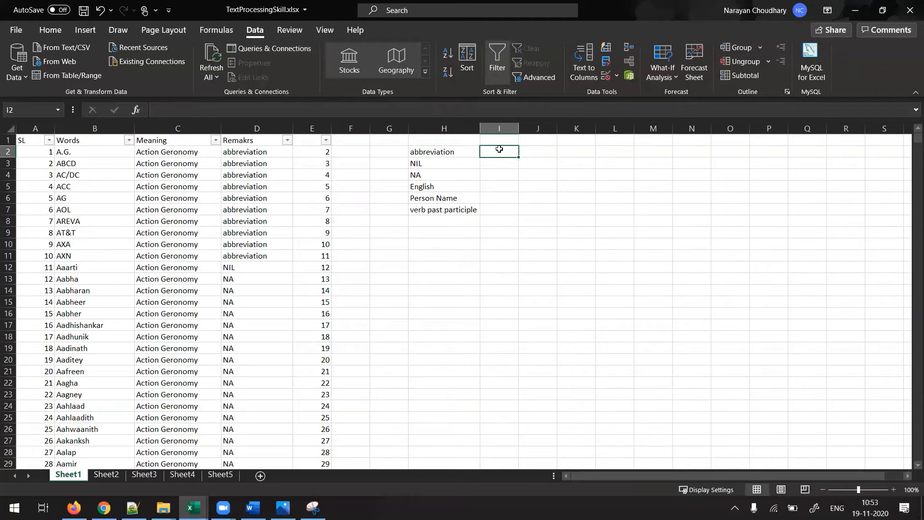
{"action": "type", "text": "="}
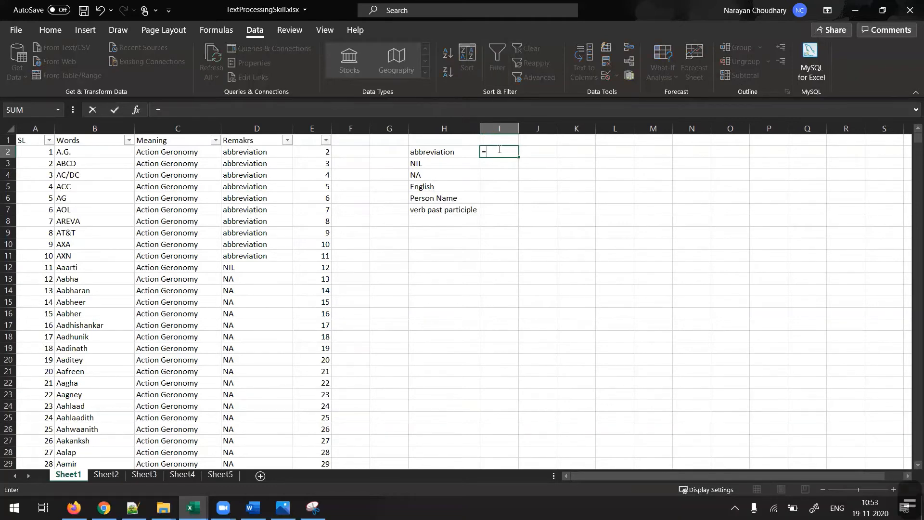
{"action": "type", "text": "counti"}
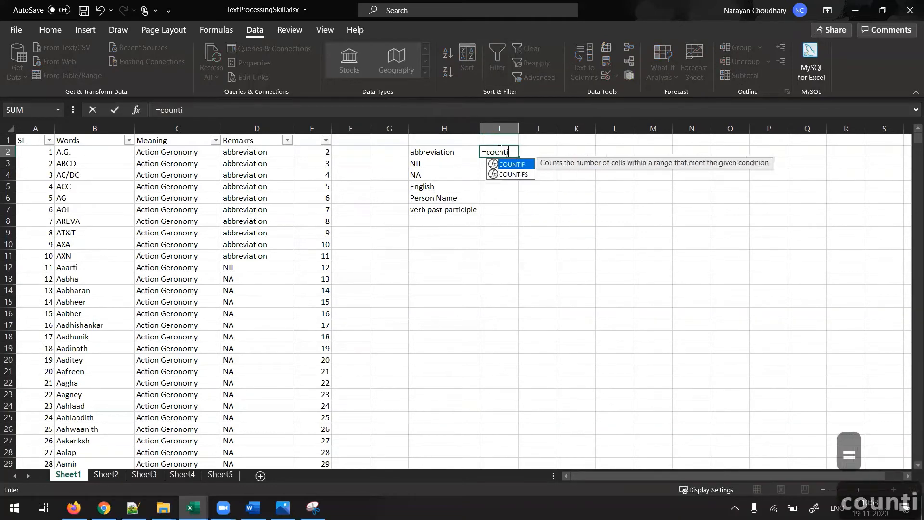
{"action": "type", "text": "f"}
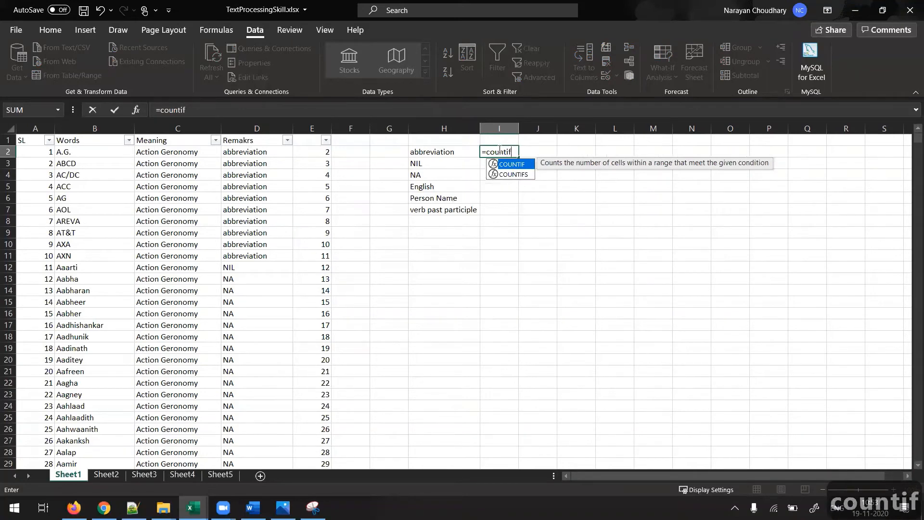
{"action": "type", "text": "("}
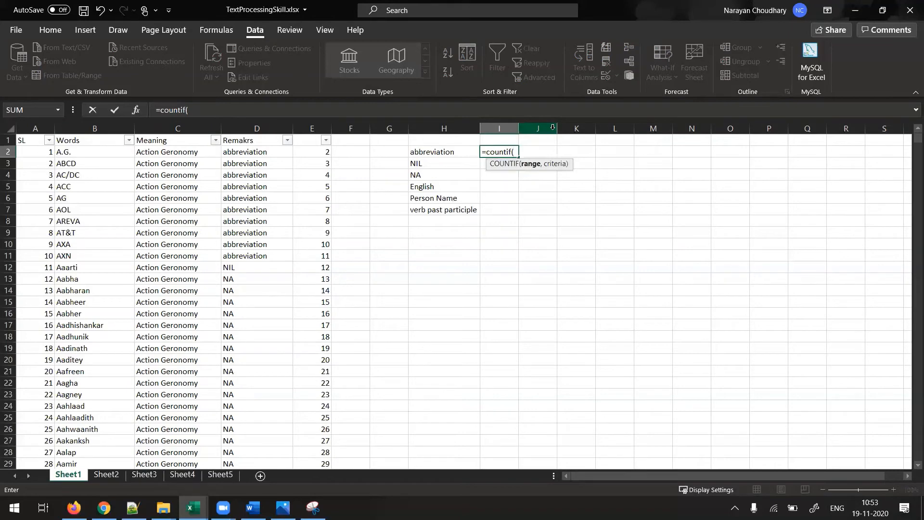
{"action": "type", "text": "D"}
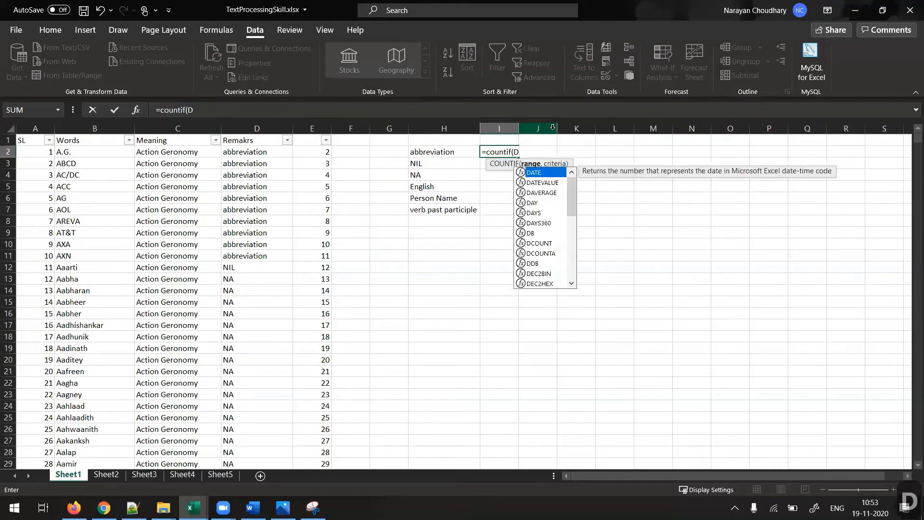
{"action": "type", "text": "1:"}
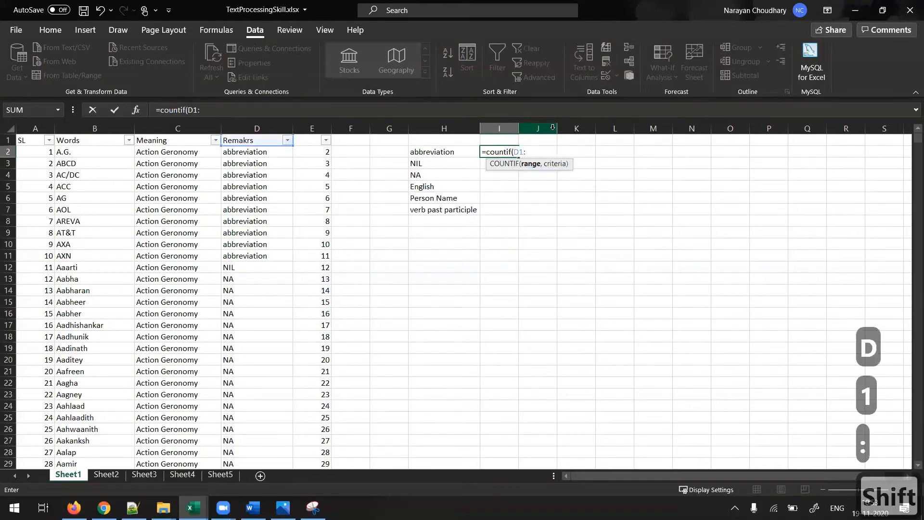
{"action": "type", "text": "D1"}
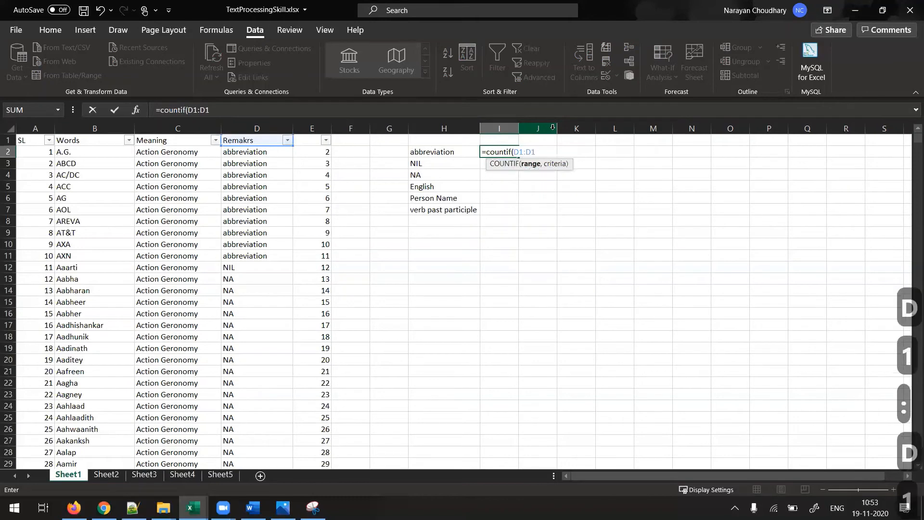
{"action": "type", "text": "9"}
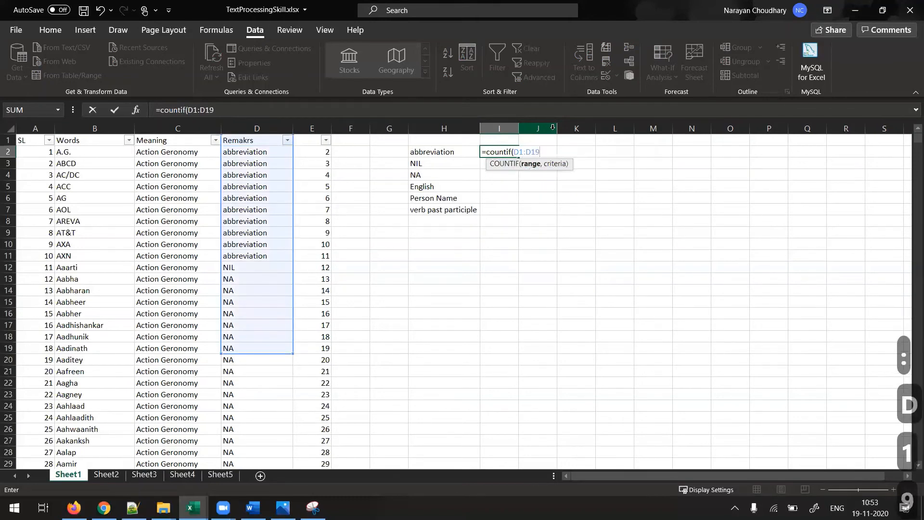
{"action": "type", "text": "700"}
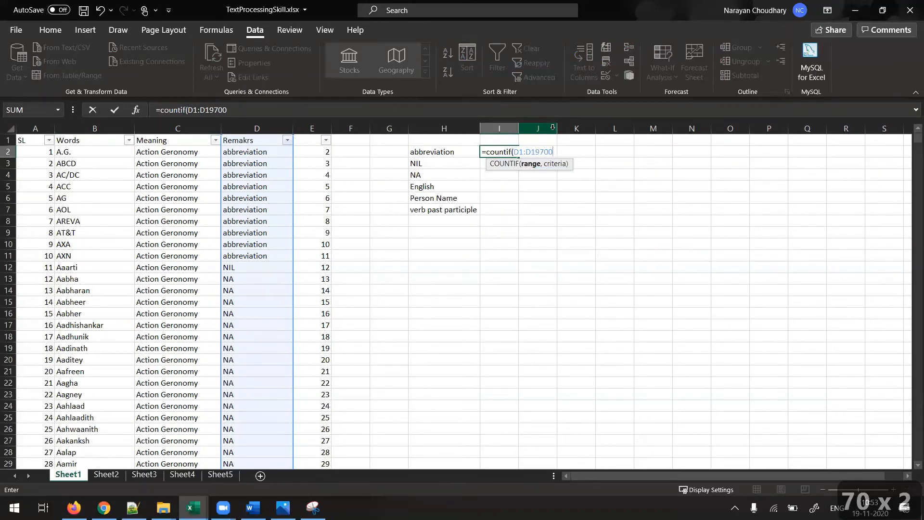
{"action": "key", "text": "BackSpace"}
{"action": "key", "text": "BackSpace"}
{"action": "key", "text": "BackSpace"}
{"action": "key", "text": "BackSpace"}
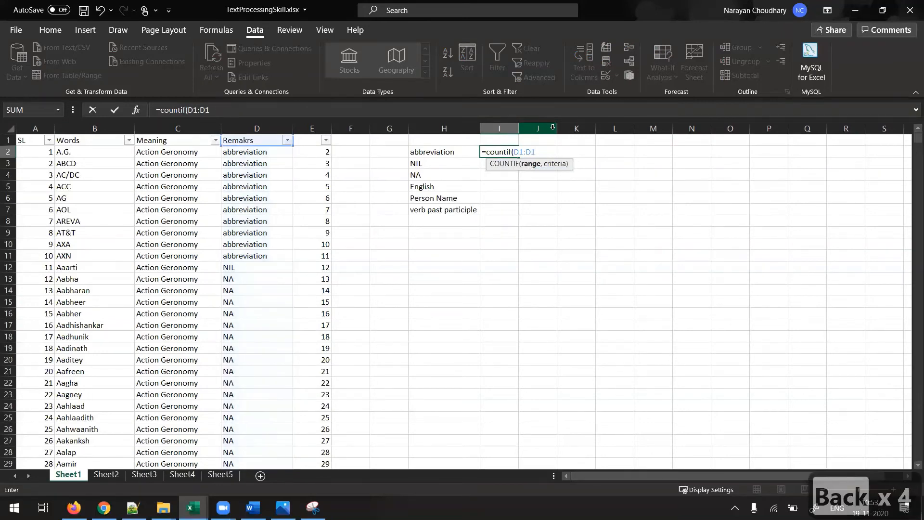
{"action": "type", "text": "29"}
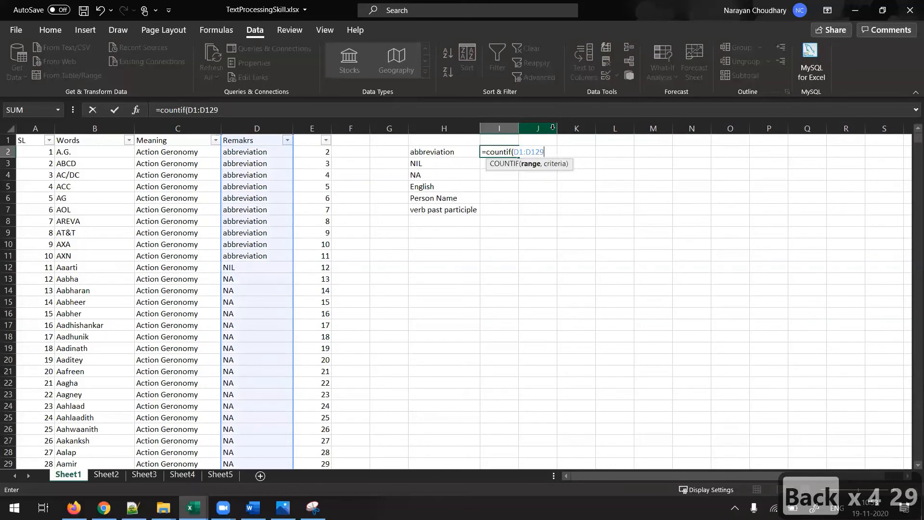
{"action": "type", "text": "700"}
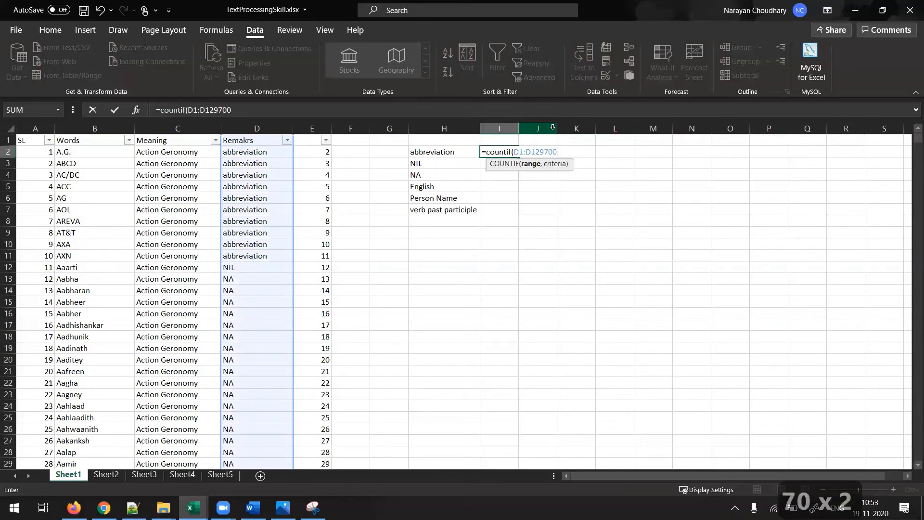
{"action": "type", "text": ","}
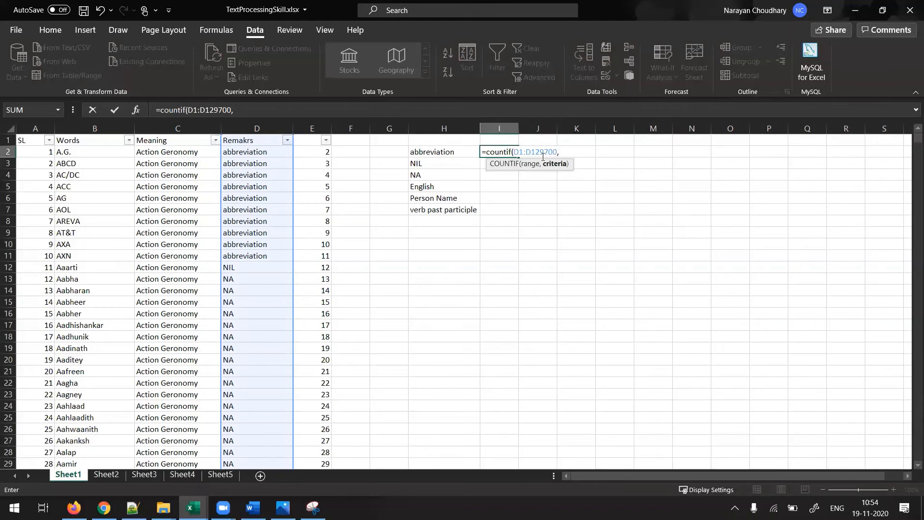
{"action": "type", "text": "H"}
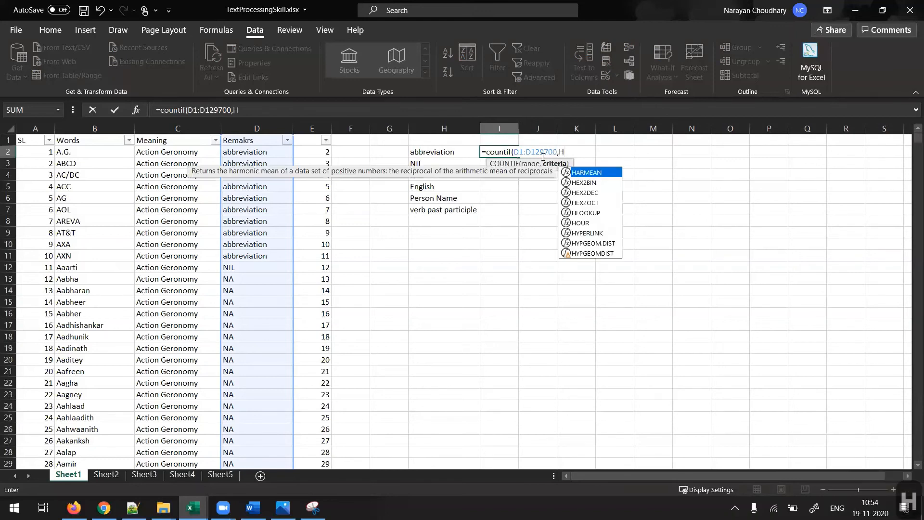
{"action": "type", "text": "2"}
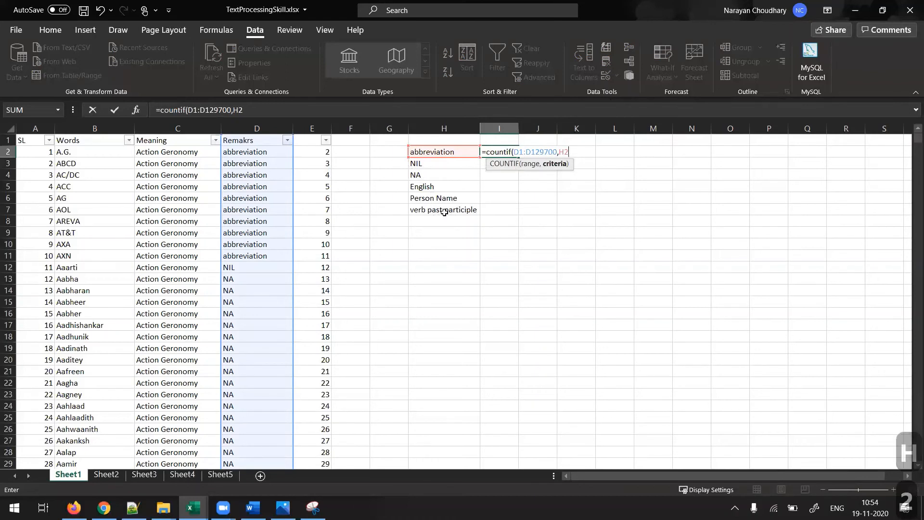
{"action": "type", "text": ":H"}
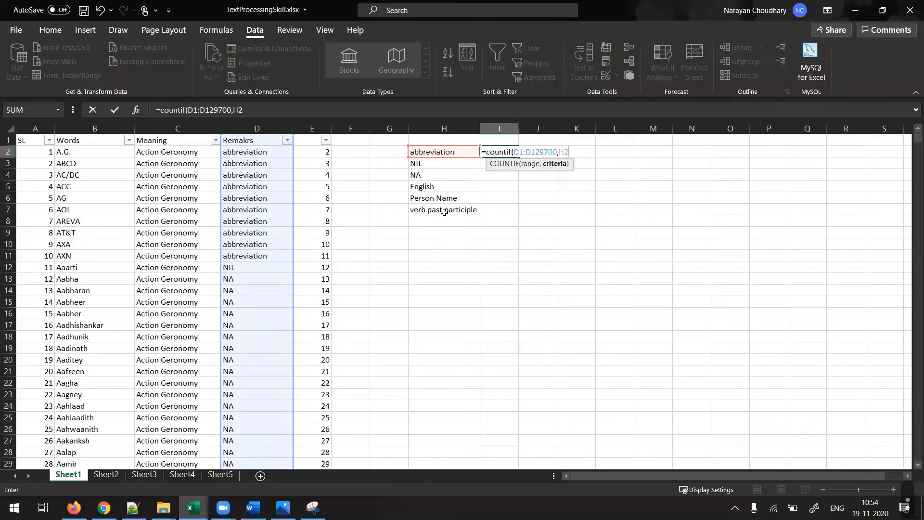
{"action": "type", "text": "7"}
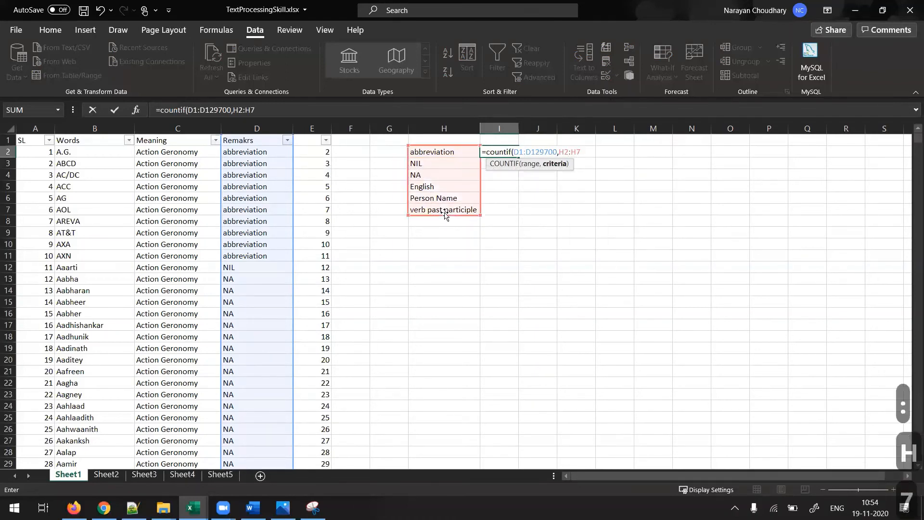
{"action": "type", "text": ")"}
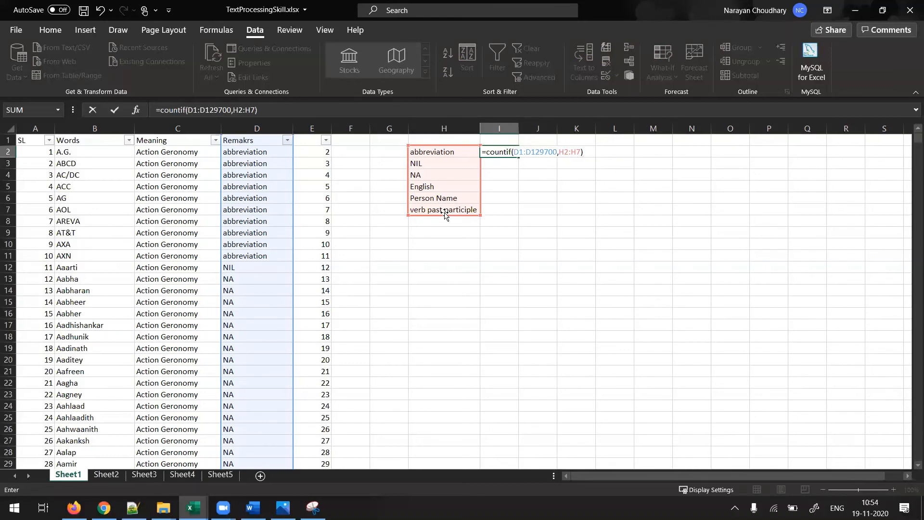
{"action": "key", "text": "Return"}
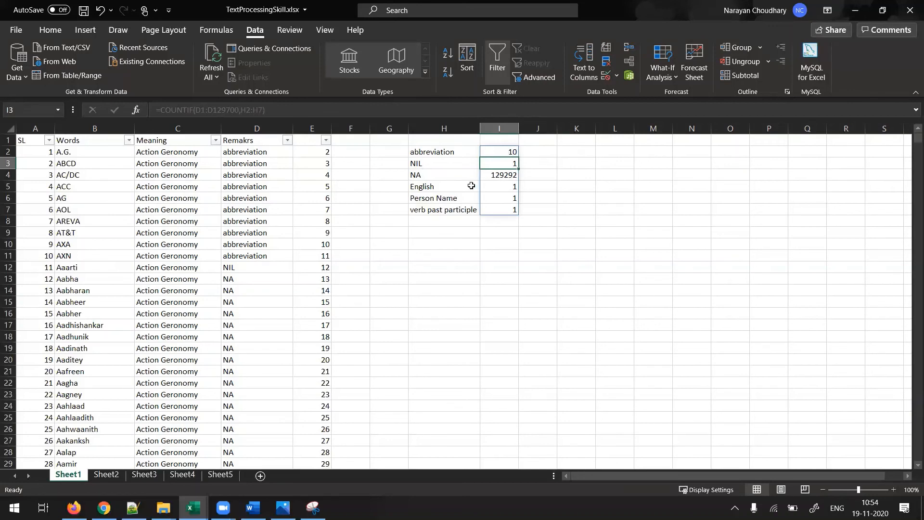
Add the header "Unique Word" in H1 above the list of unique remarks.
{"action": "left_click", "coordinate": [508, 207]}
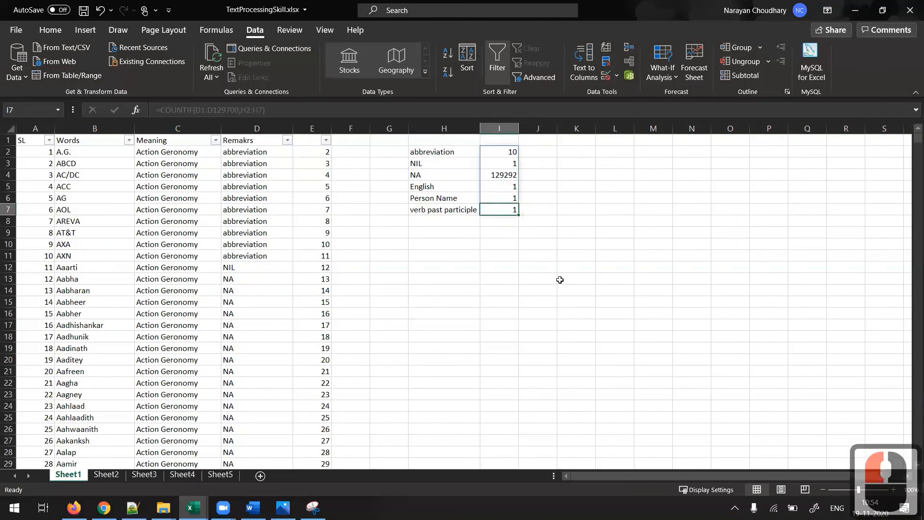
{"action": "key", "text": "ctrl+Up"}
{"action": "key", "text": "Left"}
{"action": "key", "text": "Up"}
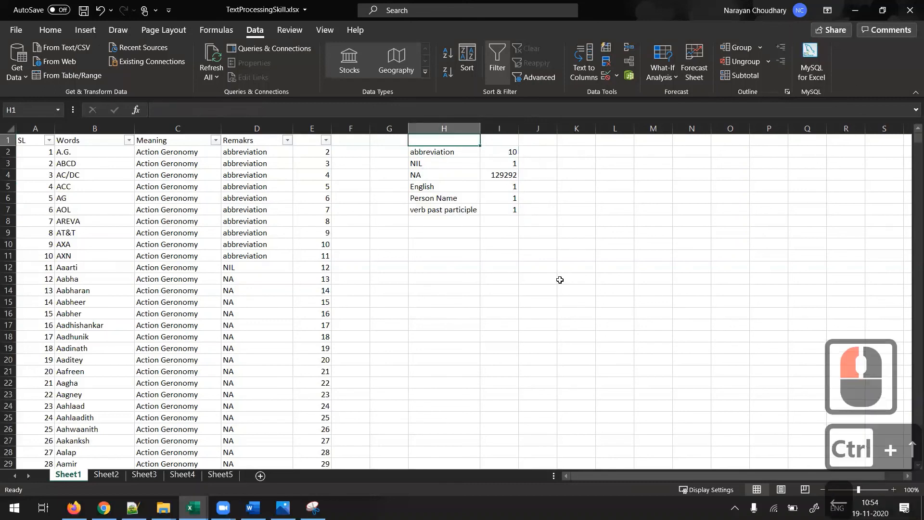
{"action": "type", "text": "Uniqu"}
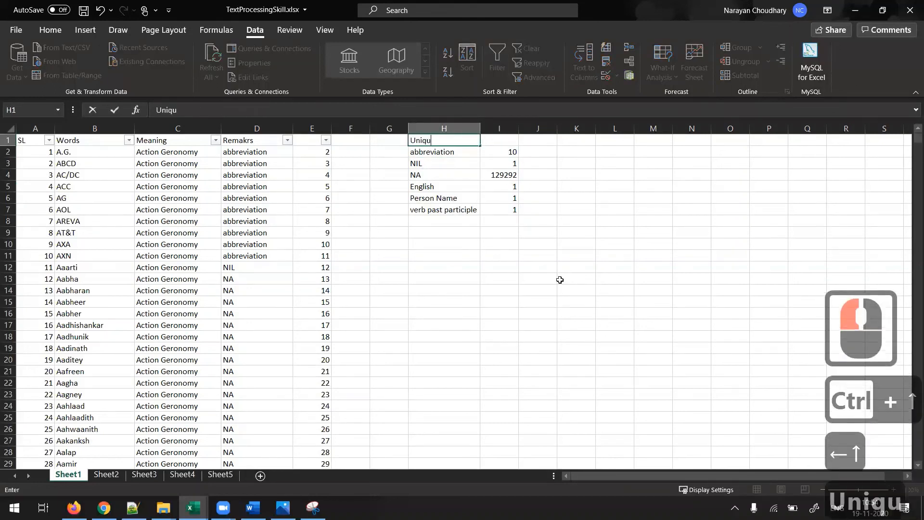
{"action": "type", "text": "e Word"}
{"action": "key", "text": "Right"}
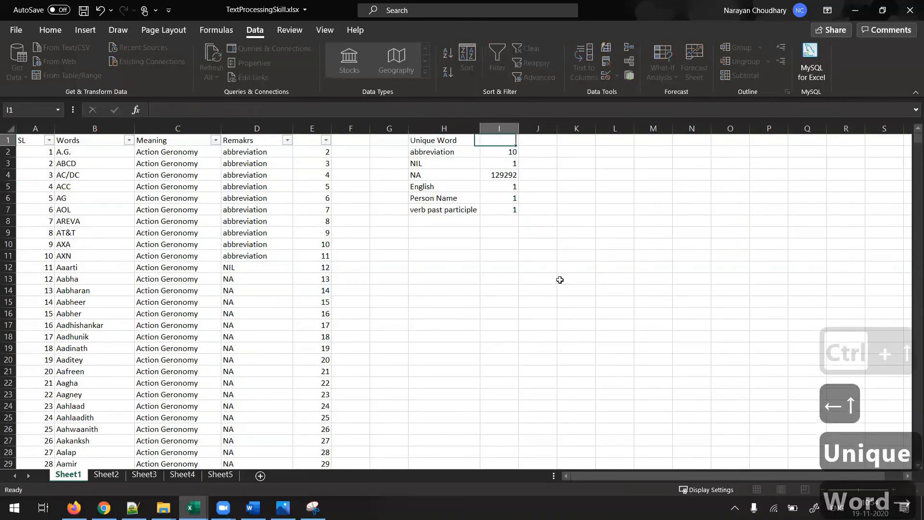
Add the header "Frequency" in I1 above the counts.
{"action": "type", "text": "Freqne"}
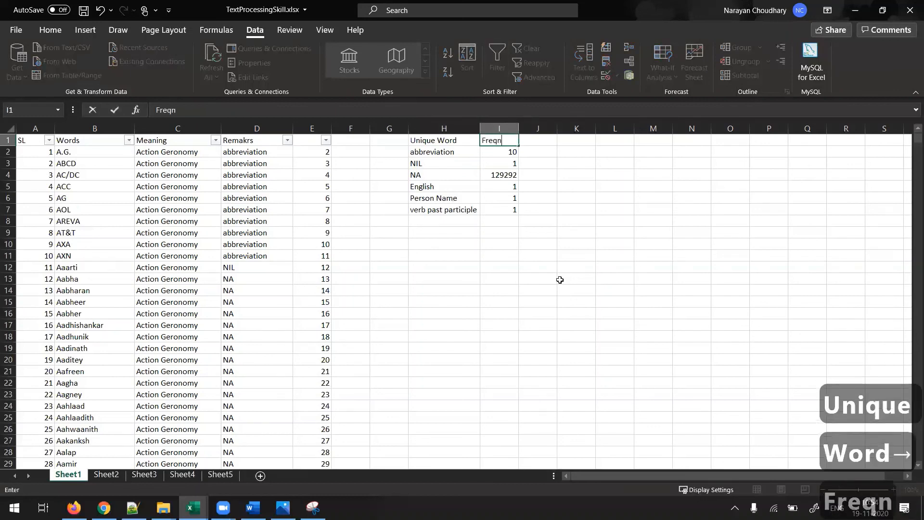
{"action": "key", "text": "BackSpace"}
{"action": "key", "text": "BackSpace"}
{"action": "type", "text": "uency"}
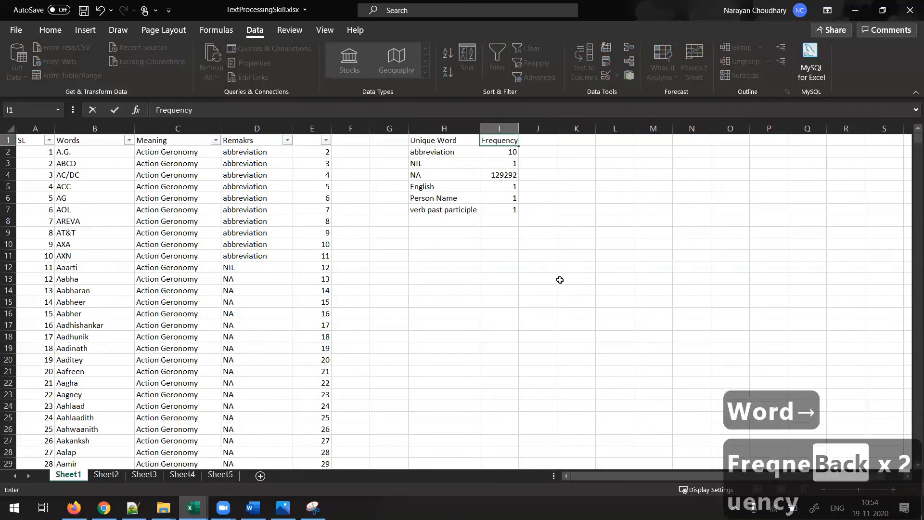
{"action": "key", "text": "Return"}
{"action": "key", "text": "Left"}
{"action": "key", "text": "Up"}
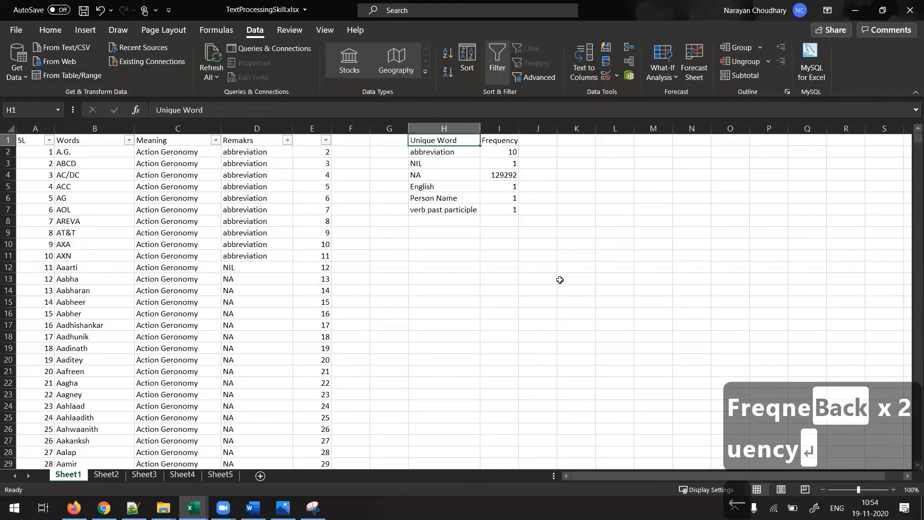